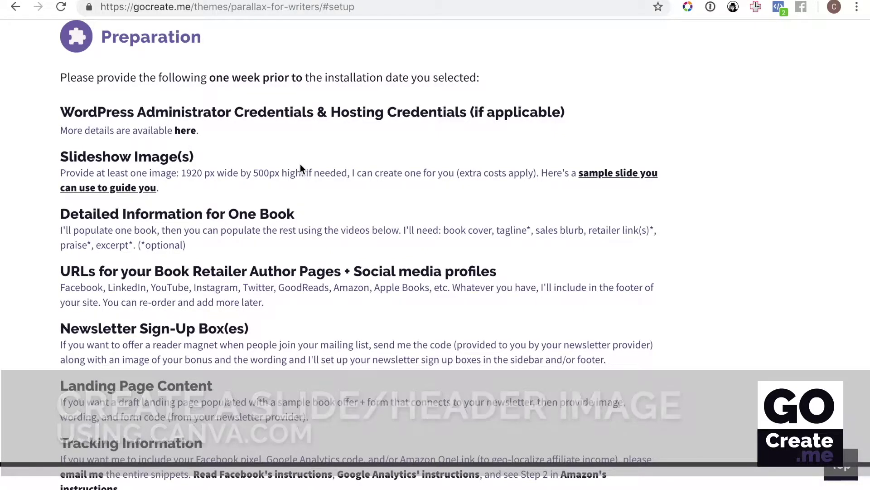
# Open the sample slide linked in the Slideshow Image(s) requirements and save Slideshow-Blank-Parallax-size.jpg to the computer.
pyautogui.moveTo(180, 173); pyautogui.dragTo(294, 175)
pyautogui.click(599, 176)
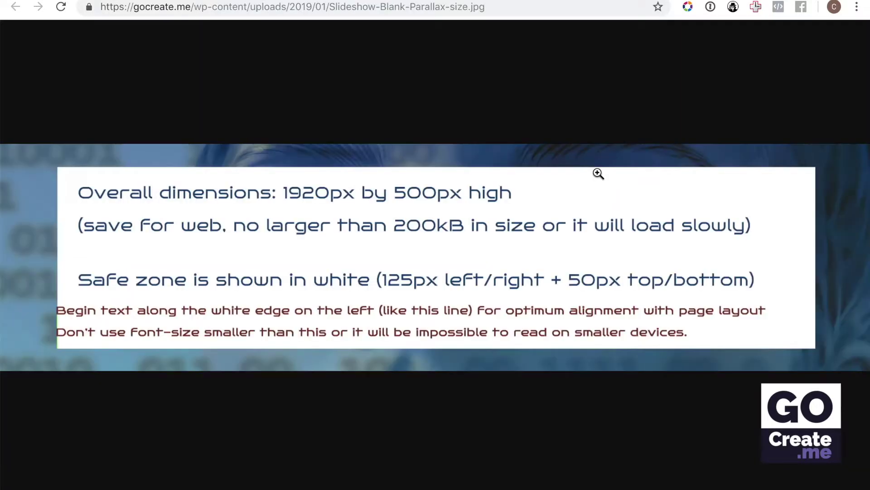
pyautogui.rightClick(451, 214)
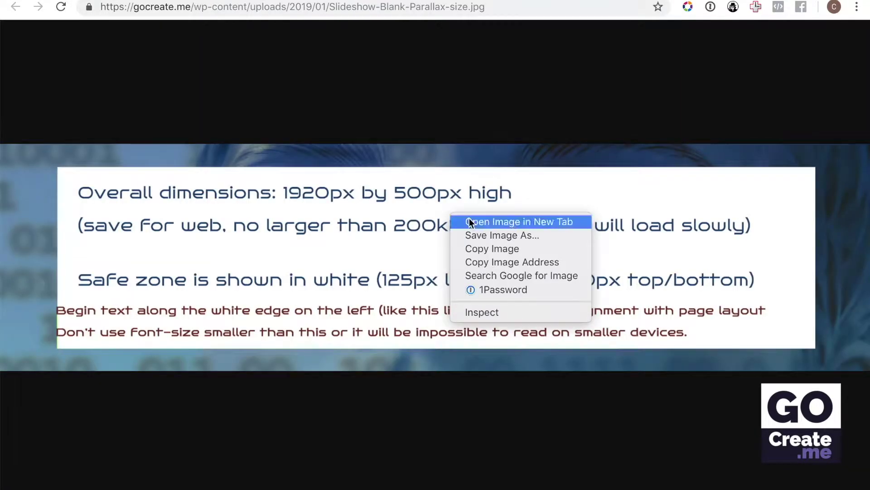
pyautogui.click(484, 235)
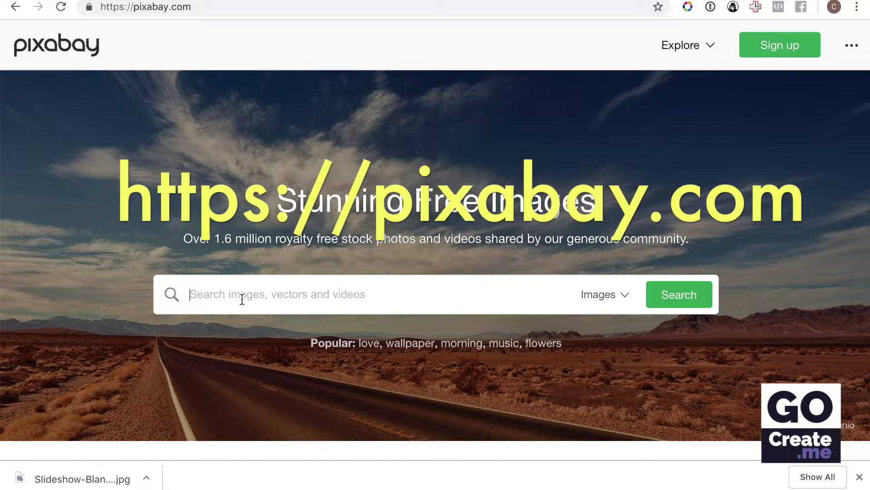
# Search Pixabay for "concrete texture" images and open the dark grey-green concrete wall photo with the shadowed floor.
pyautogui.write('concrete texture')
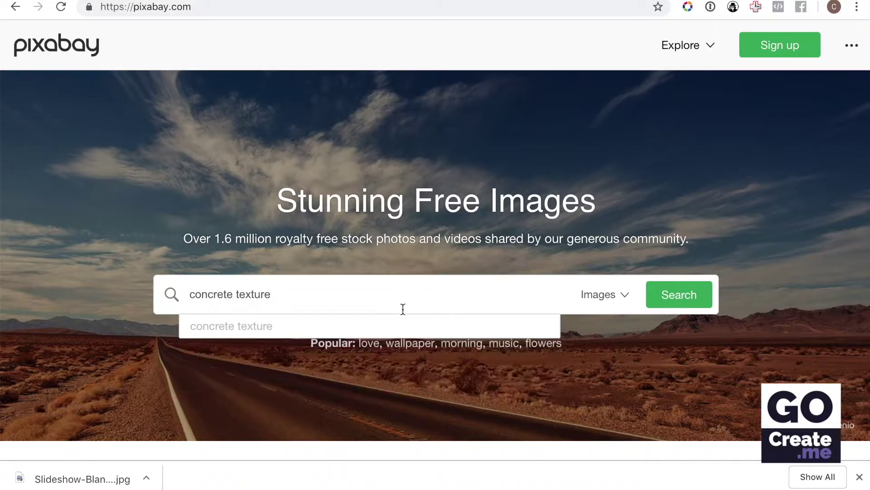
pyautogui.click(694, 303)
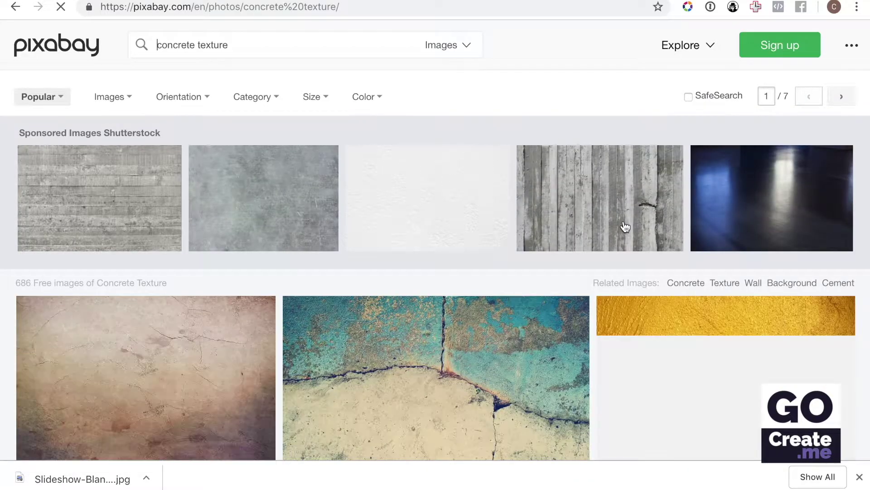
pyautogui.scroll(-9, 626, 227)
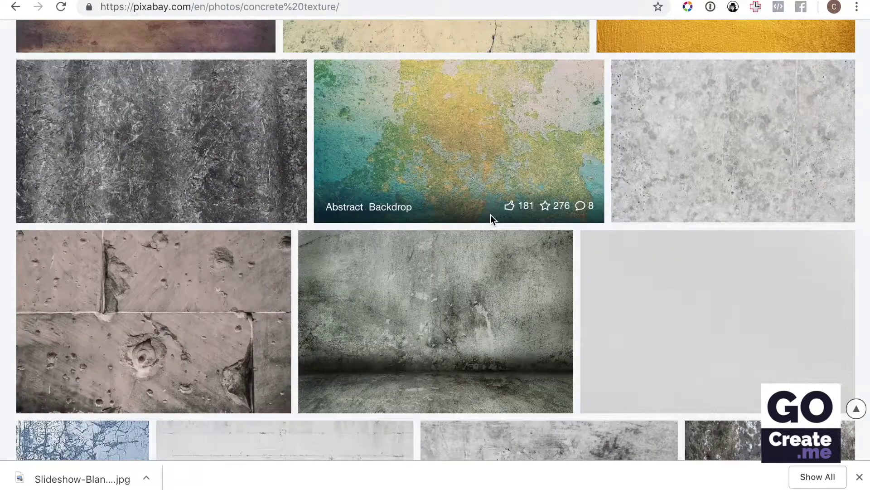
pyautogui.scroll(-4, 490, 215)
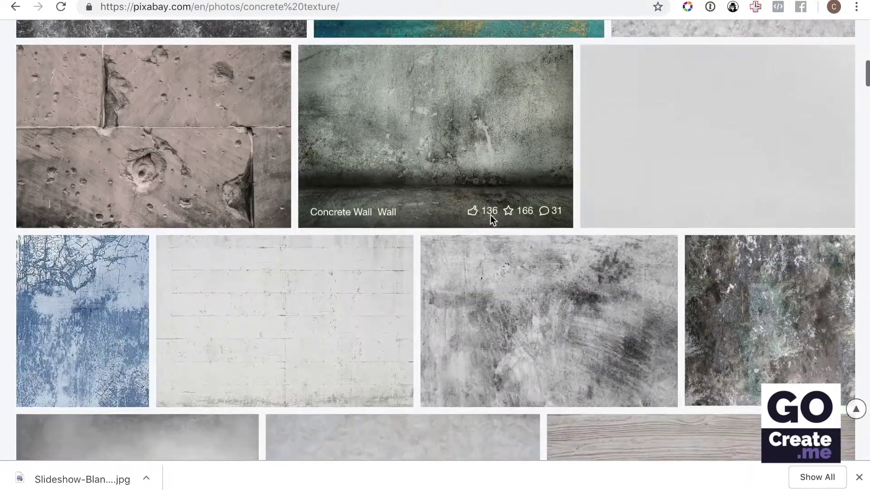
pyautogui.scroll(2, 492, 220)
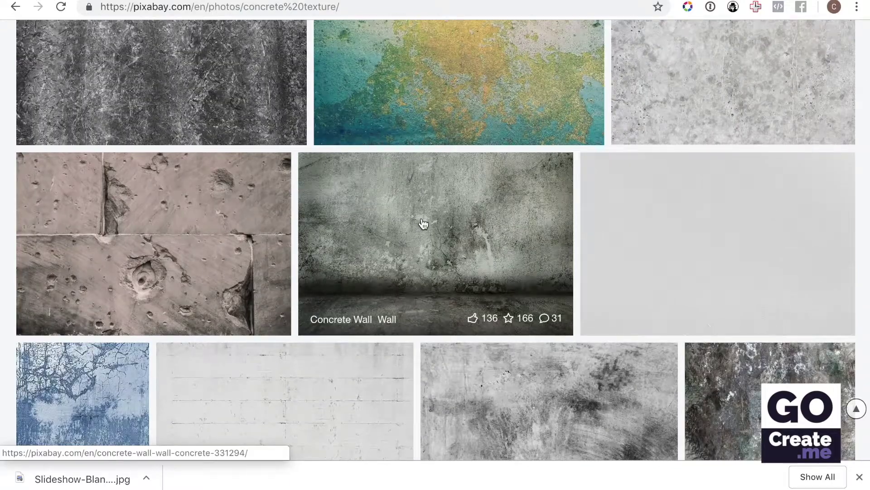
pyautogui.click(423, 224)
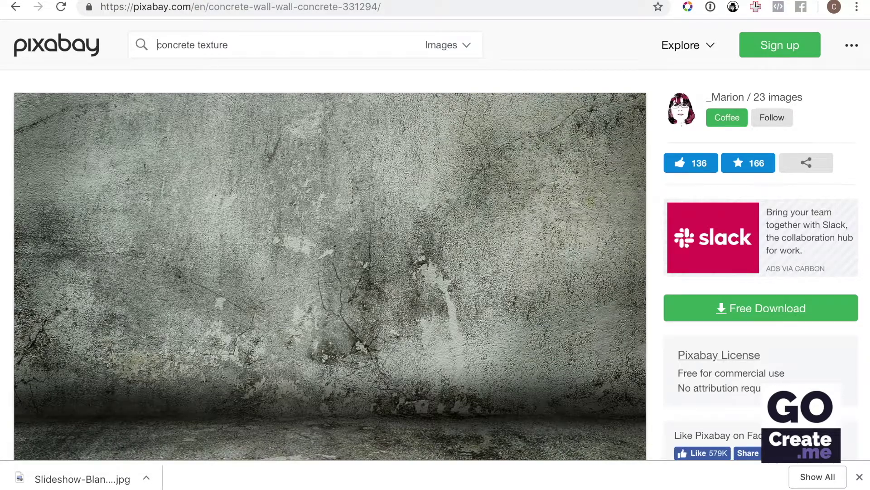
# Download the concrete wall photo as a 1920×1279 JPG, passing the captcha, and dismiss the support overlay.
pyautogui.click(771, 317)
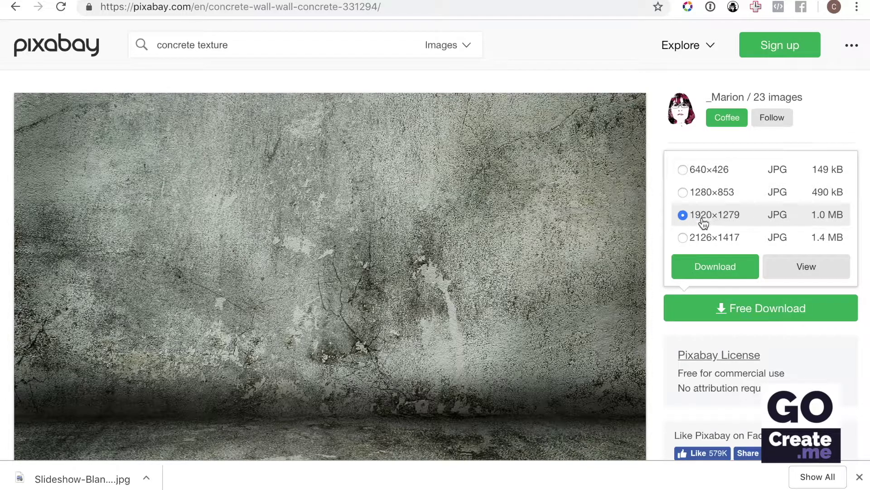
pyautogui.click(727, 271)
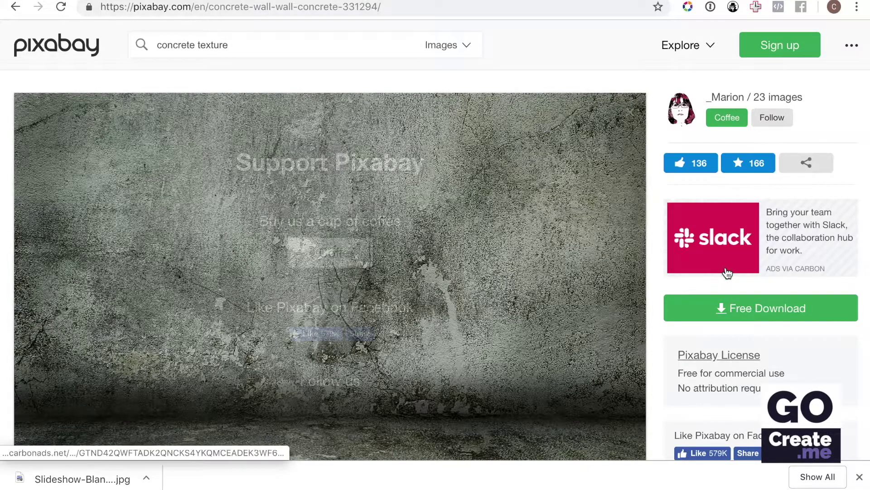
pyautogui.click(355, 260)
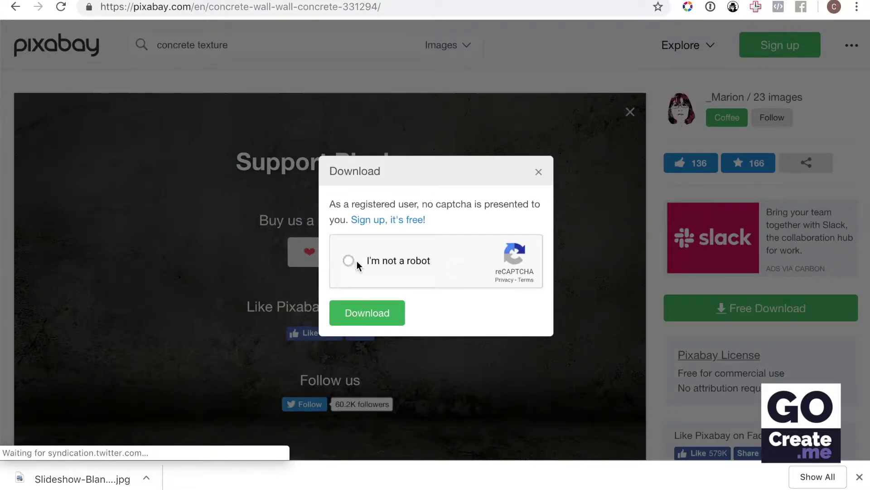
pyautogui.click(372, 306)
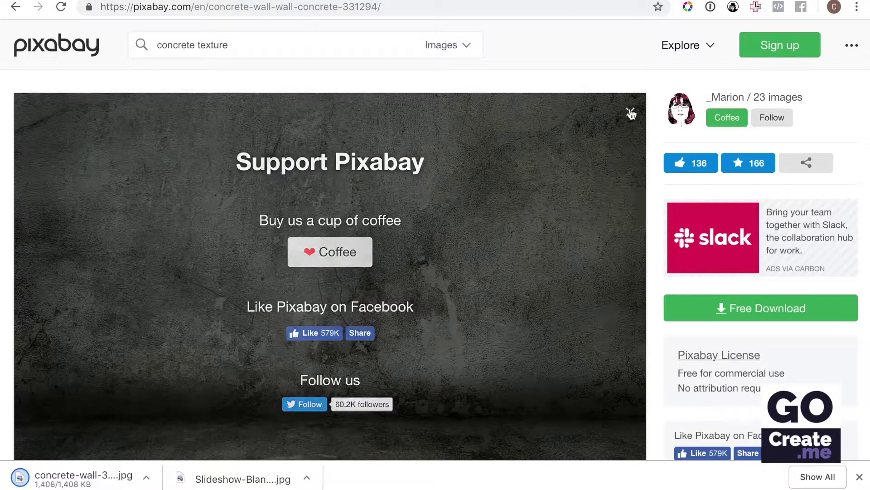
pyautogui.click(631, 112)
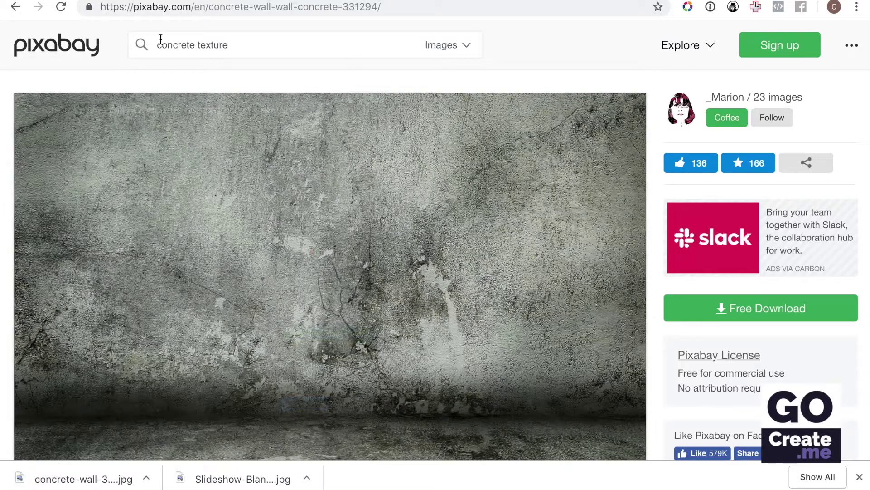
# Return to the concrete texture results and open the plain grey cement wall photo.
pyautogui.click(18, 7)
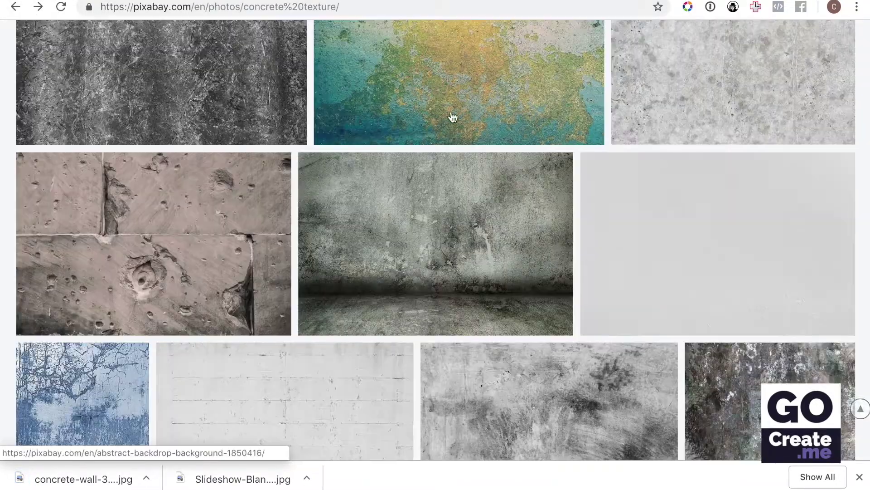
pyautogui.scroll(-4, 545, 146)
pyautogui.scroll(-3, 545, 146)
pyautogui.click(436, 200)
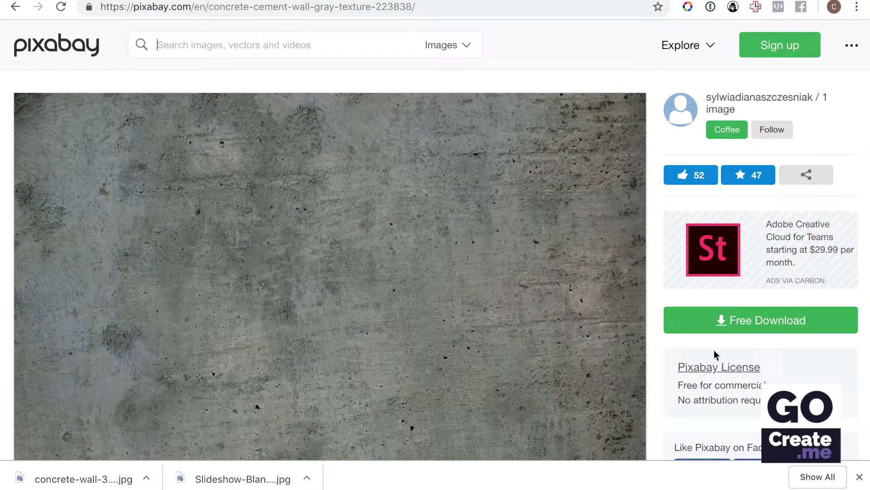
# Download the grey cement wall photo as a 1920×1440 JPG, passing the captcha.
pyautogui.click(707, 324)
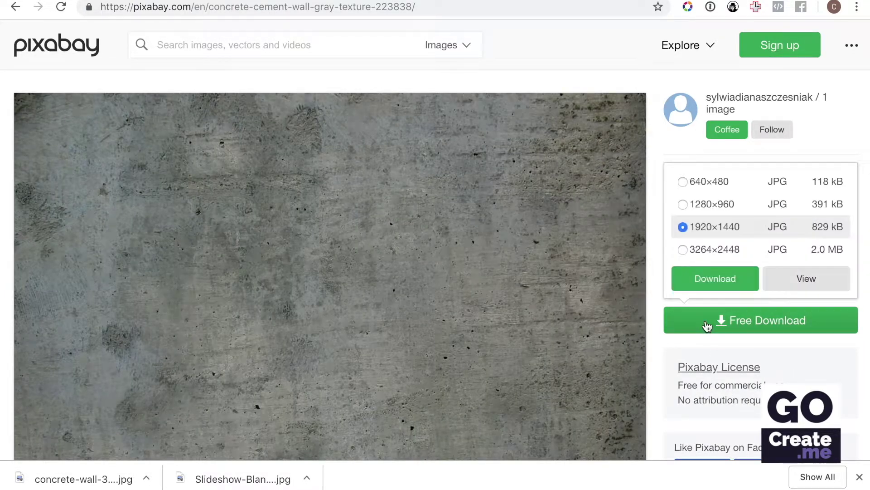
pyautogui.click(719, 278)
pyautogui.click(347, 261)
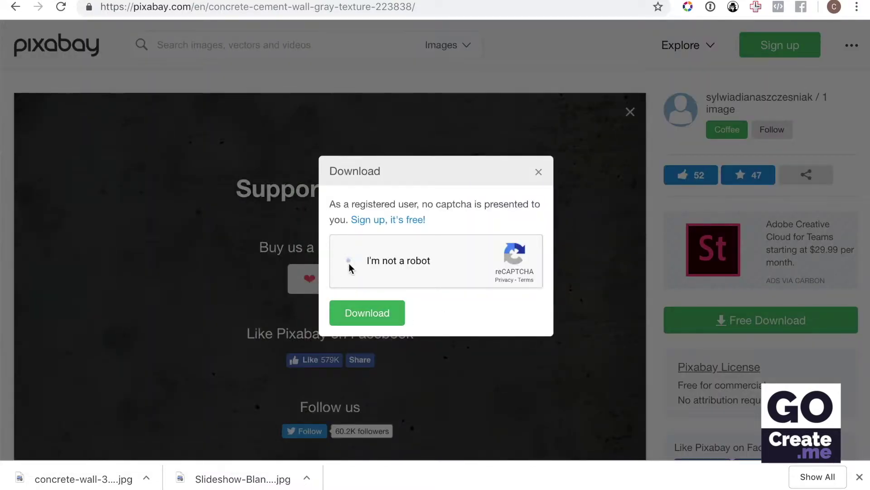
pyautogui.click(360, 312)
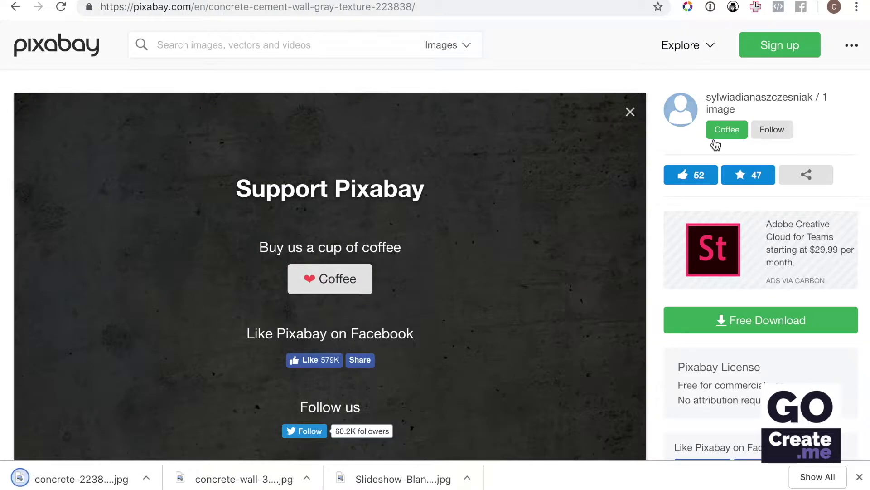
# Examine the 3D cover styles on AbsoluteCovers.com, then return to the DIY Book Design mockup maker.
pyautogui.click(287, 1)
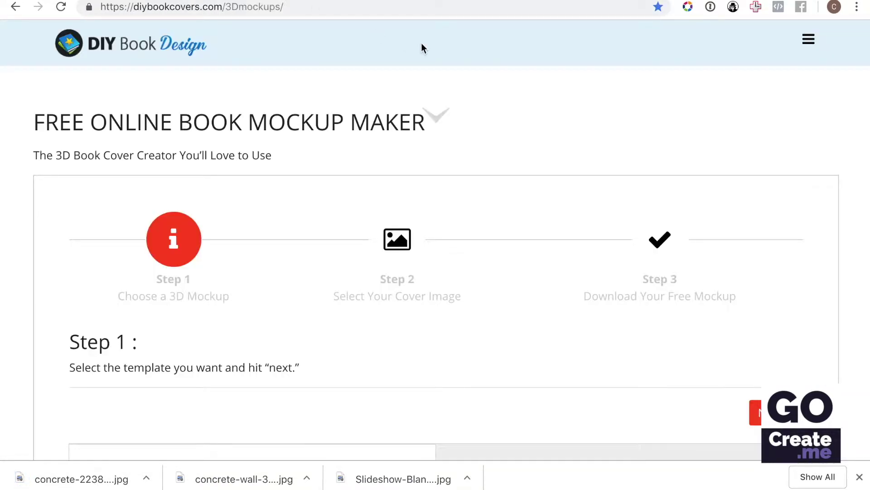
pyautogui.hotkey('ctrl', 'Tab')
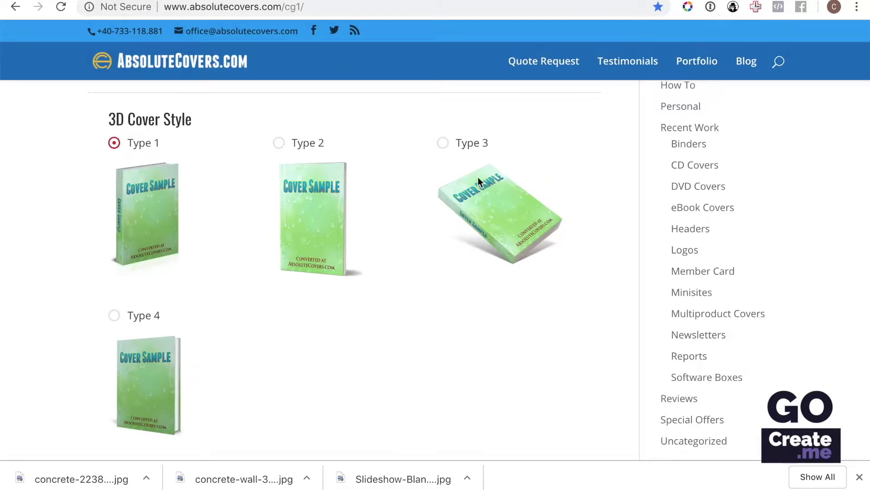
pyautogui.scroll(-2, 477, 182)
pyautogui.scroll(2, 478, 181)
pyautogui.scroll(-5, 478, 181)
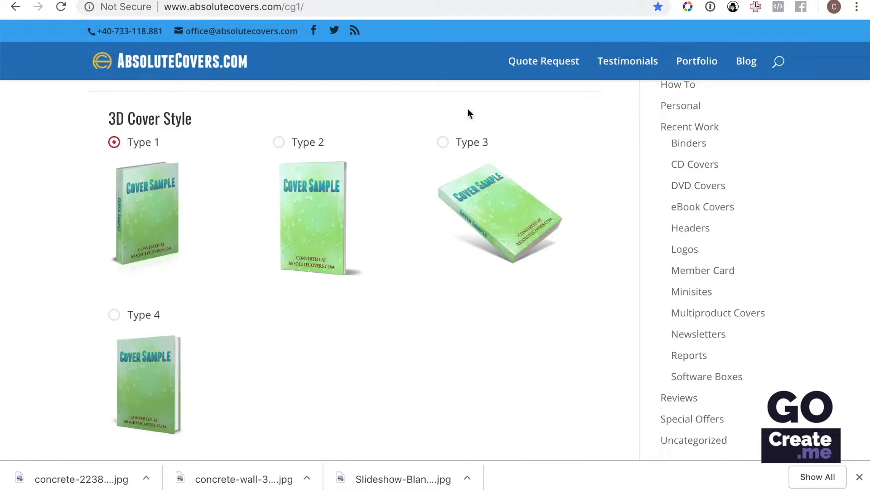
pyautogui.hotkey('ctrl', 'shift', 'Tab')
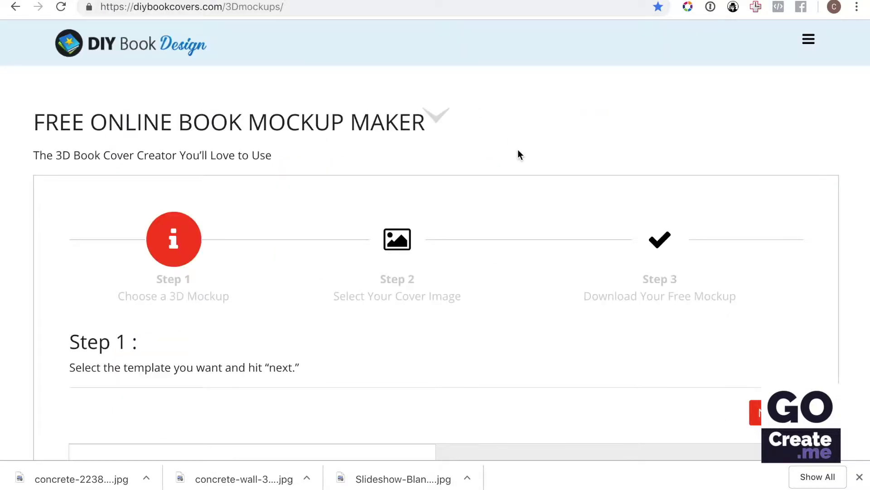
# Choose the composite 3D mockup in the first row that combines a tablet, phone and book, and proceed to the cover image stage.
pyautogui.scroll(-10, 518, 151)
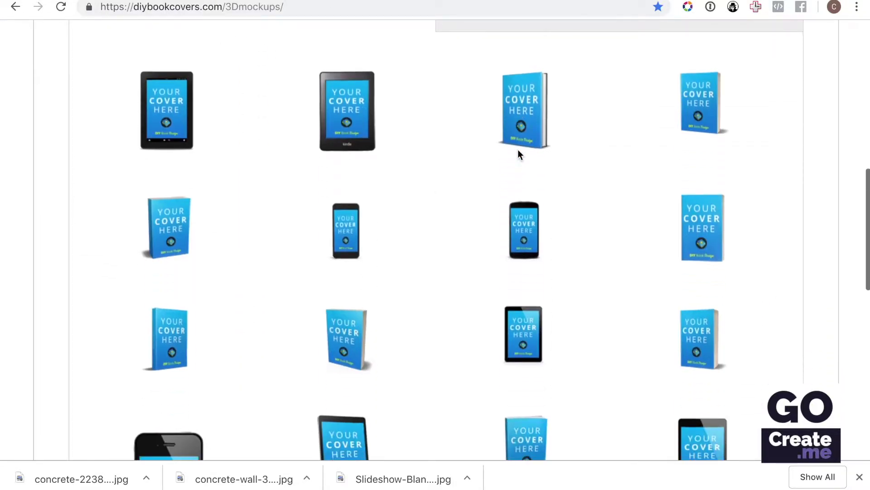
pyautogui.scroll(-4, 519, 152)
pyautogui.scroll(6, 519, 152)
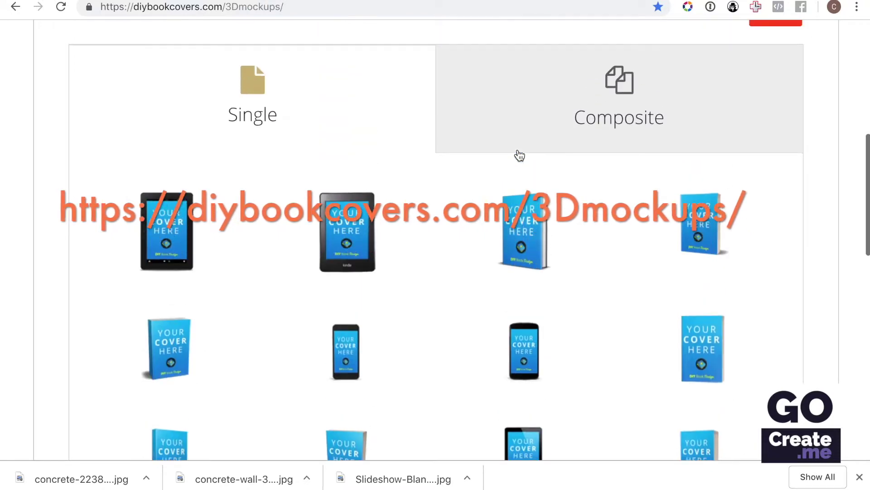
pyautogui.scroll(1, 519, 156)
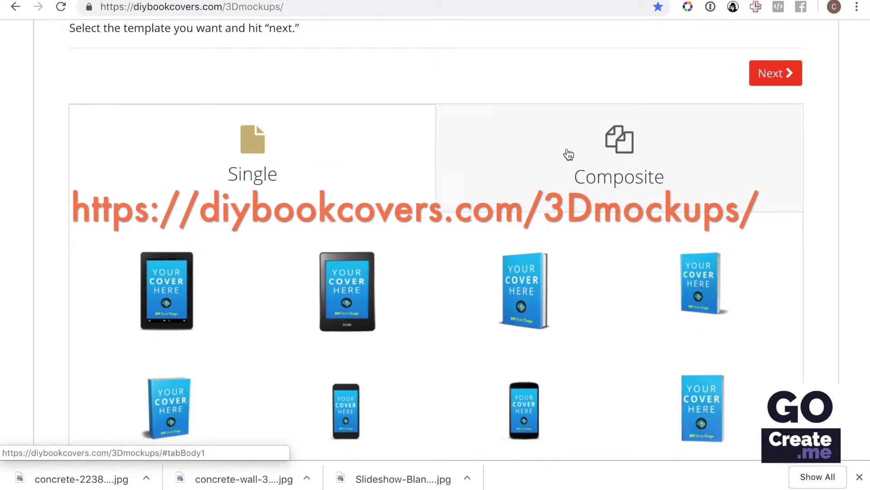
pyautogui.click(568, 154)
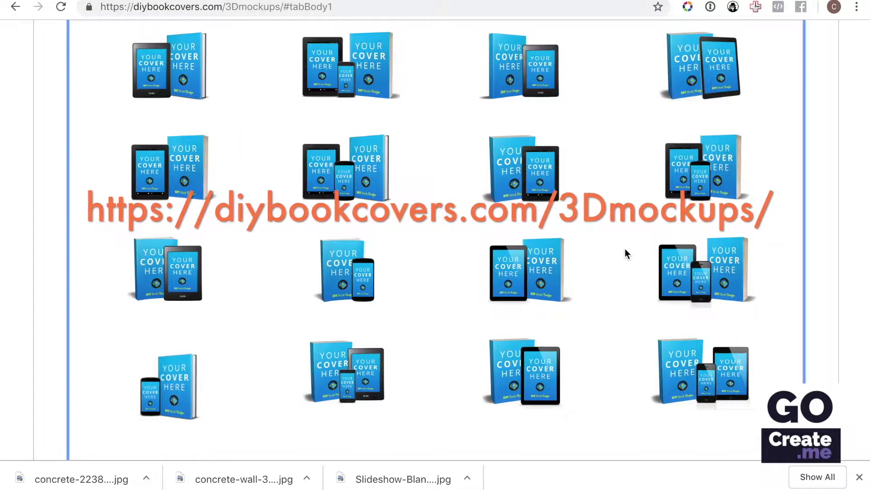
pyautogui.scroll(2, 626, 249)
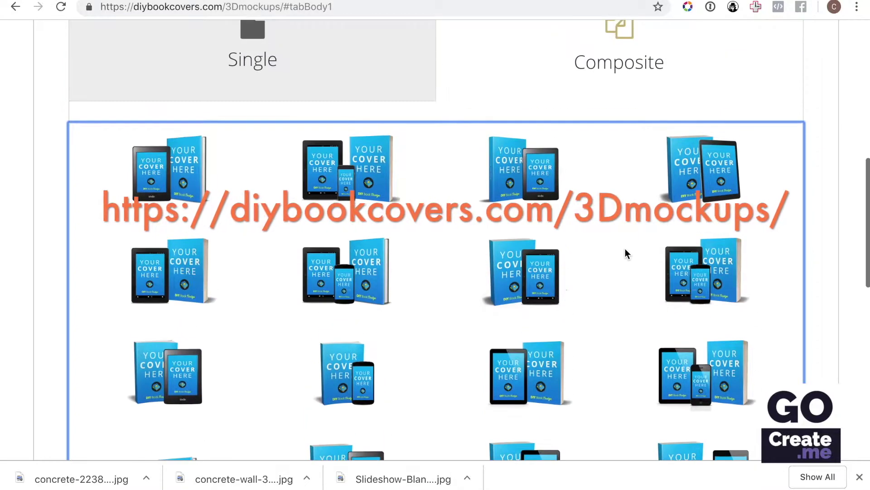
pyautogui.scroll(-1, 625, 253)
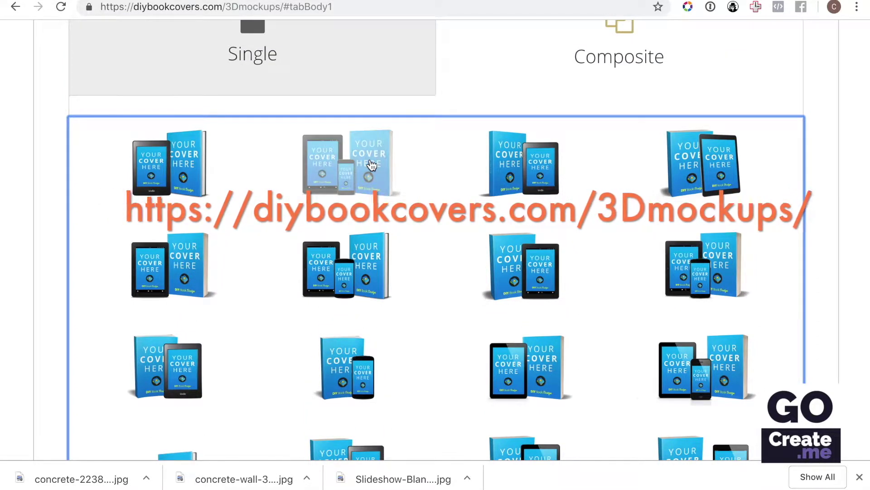
pyautogui.scroll(4, 573, 186)
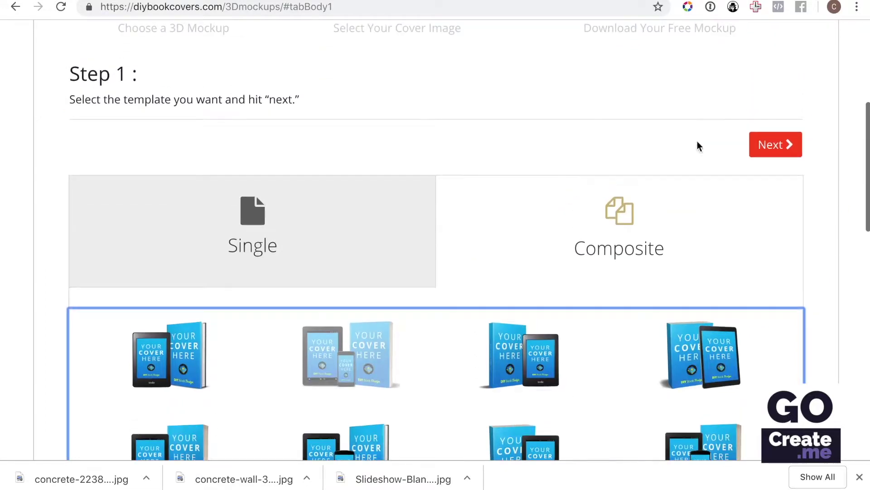
pyautogui.click(776, 144)
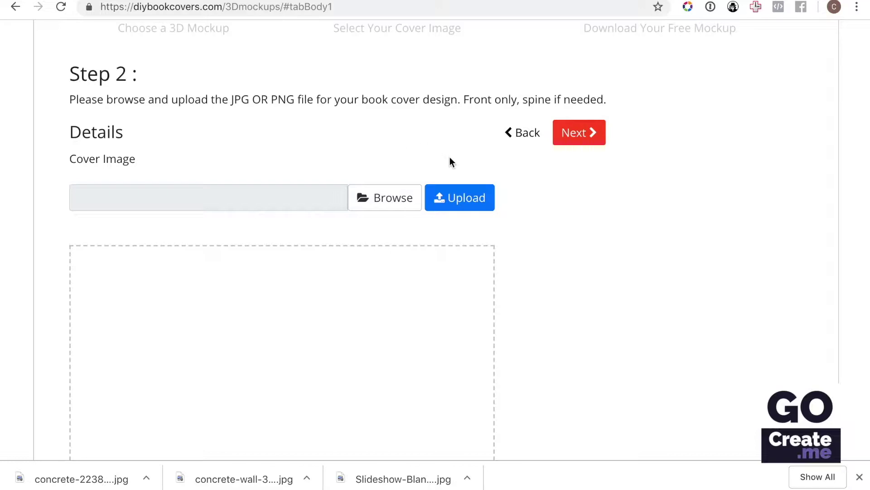
# Upload tipping-point-cover.jpg from the Desktop as the mockup's cover image.
pyautogui.click(380, 196)
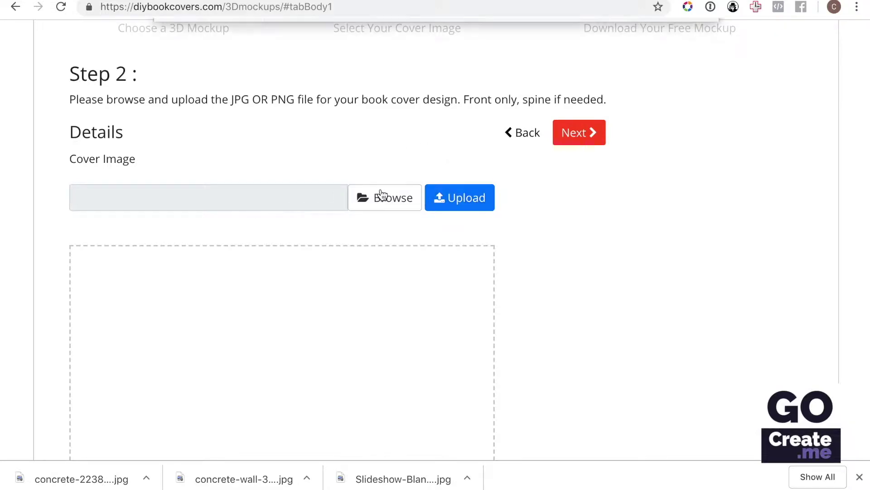
pyautogui.click(322, 139)
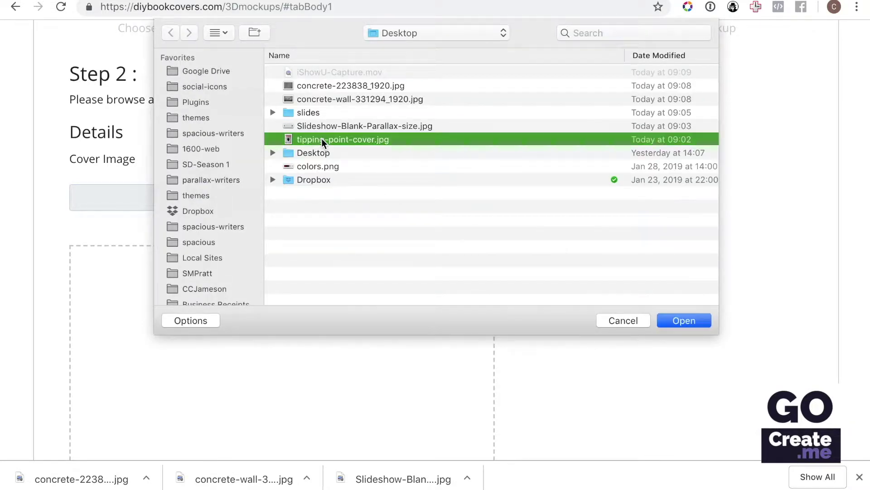
pyautogui.click(685, 319)
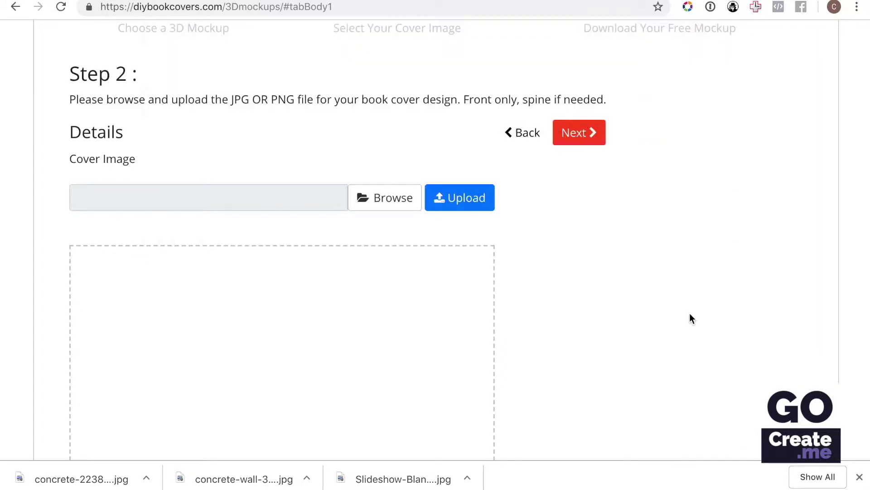
pyautogui.click(475, 205)
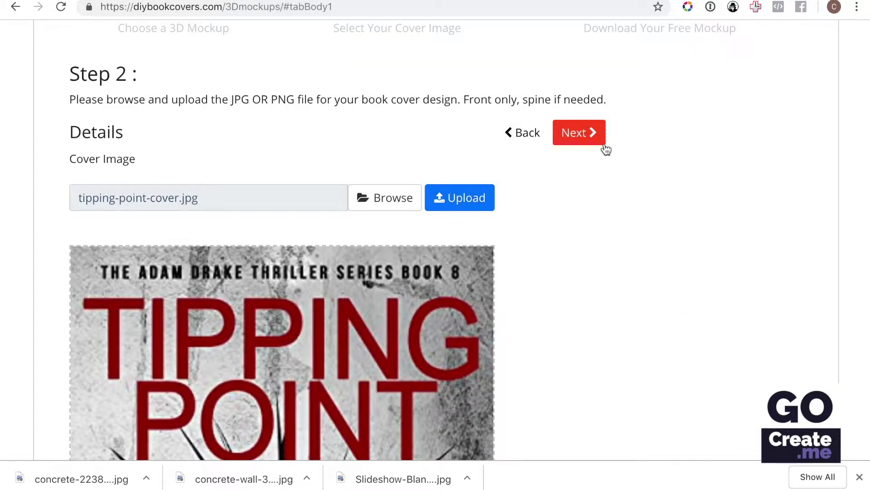
# Proceed to the download stage and save the finished 3D mockup as a transparent PNG.
pyautogui.click(589, 134)
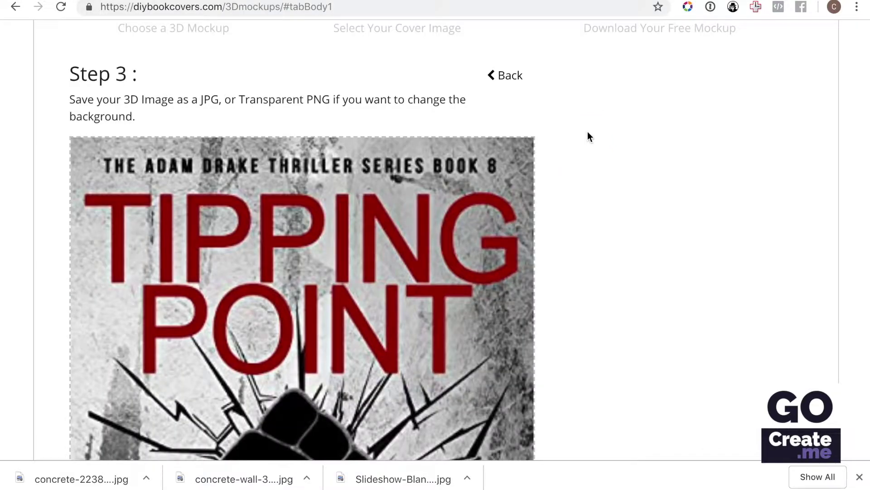
pyautogui.scroll(-10, 676, 175)
pyautogui.scroll(-3, 676, 171)
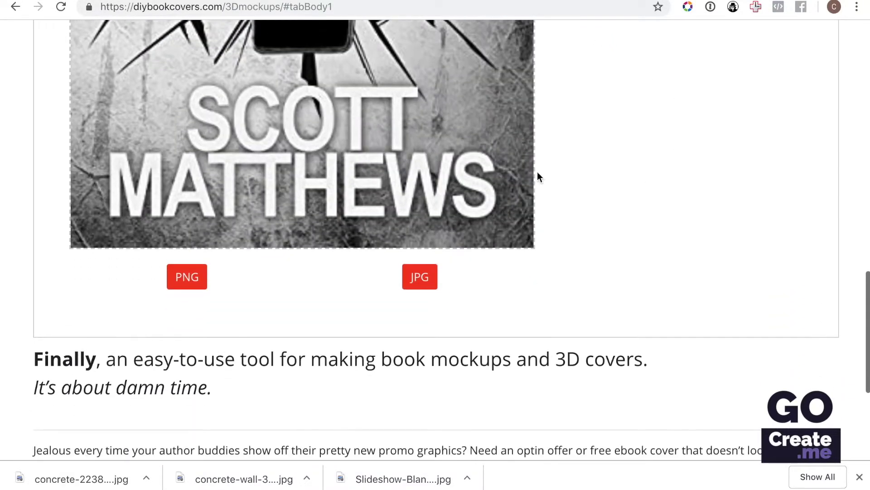
pyautogui.click(204, 279)
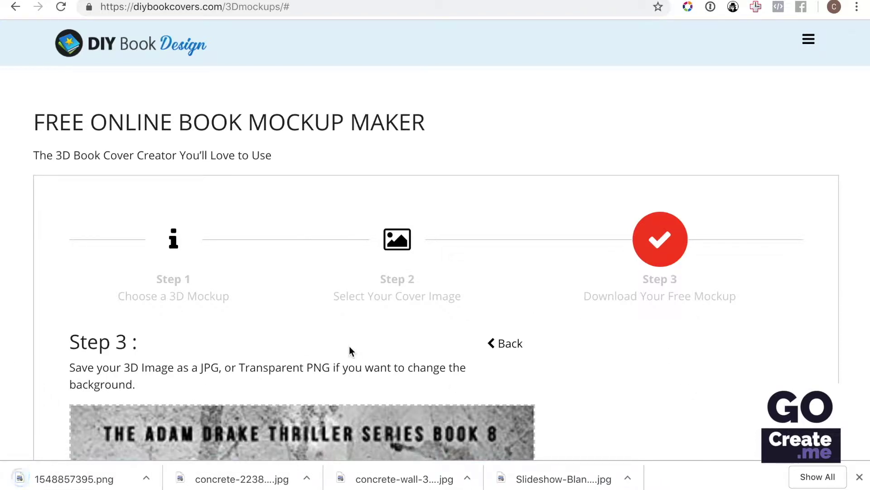
# Save the 3D mockup as a JPG as well, and open both downloaded mockup files to compare them.
pyautogui.scroll(-15, 612, 334)
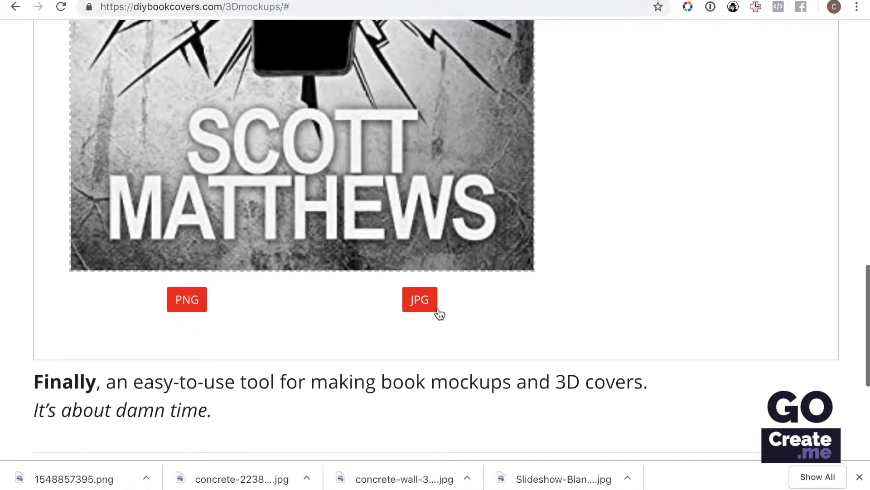
pyautogui.click(438, 310)
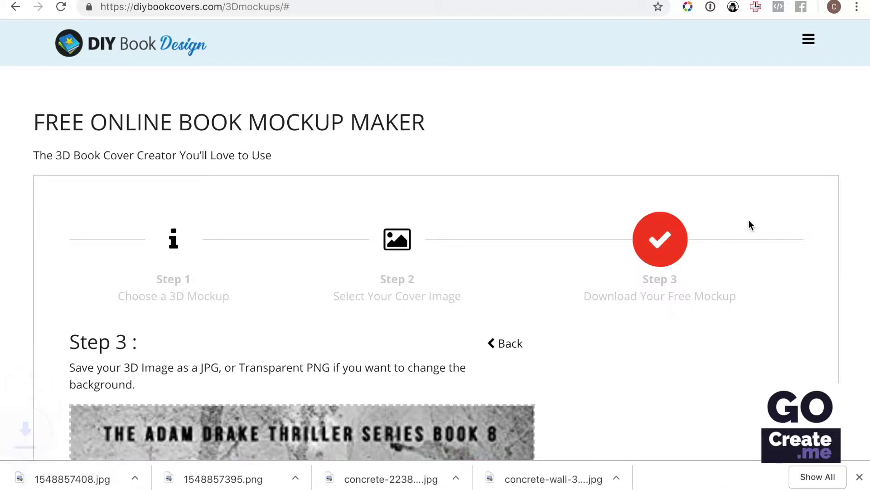
pyautogui.click(70, 479)
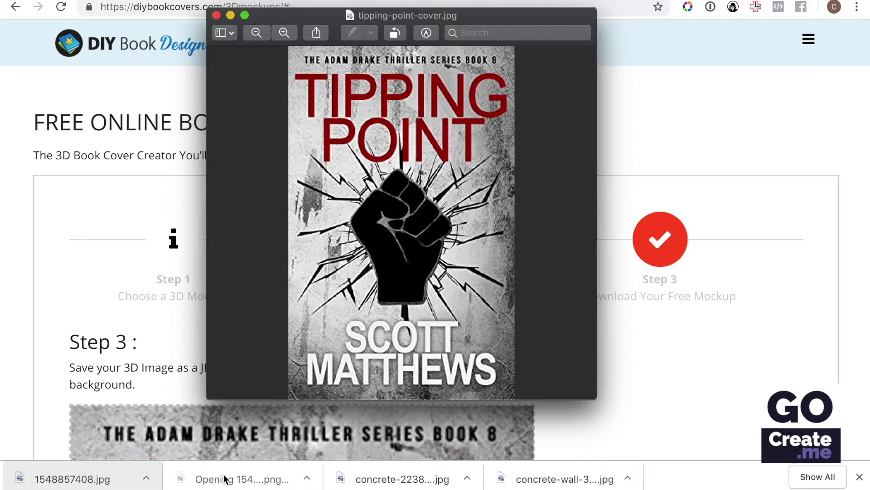
pyautogui.click(225, 478)
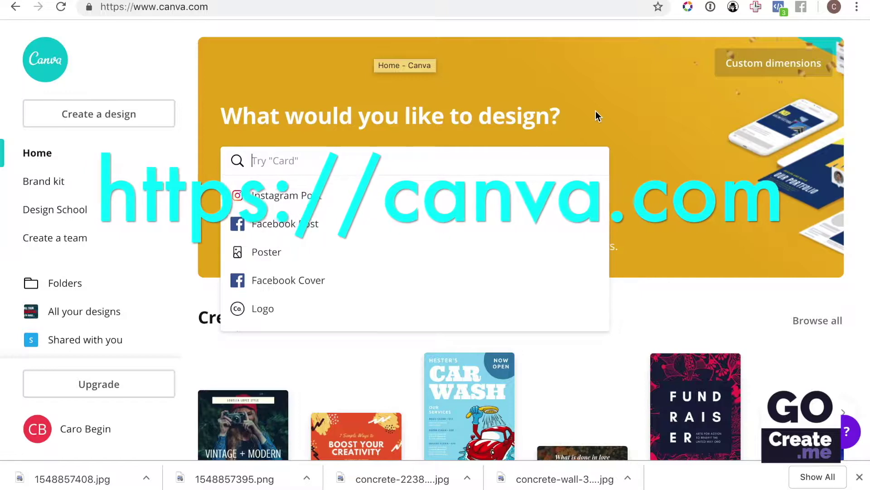
# Create a new Canva design with custom dimensions of 1920 × 500 px.
pyautogui.click(765, 66)
pyautogui.write('29')
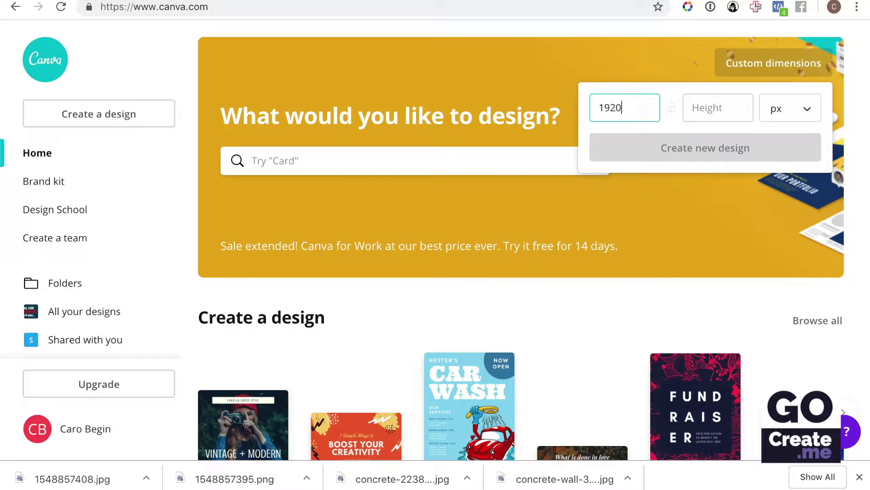
pyautogui.click(713, 109)
pyautogui.write('500')
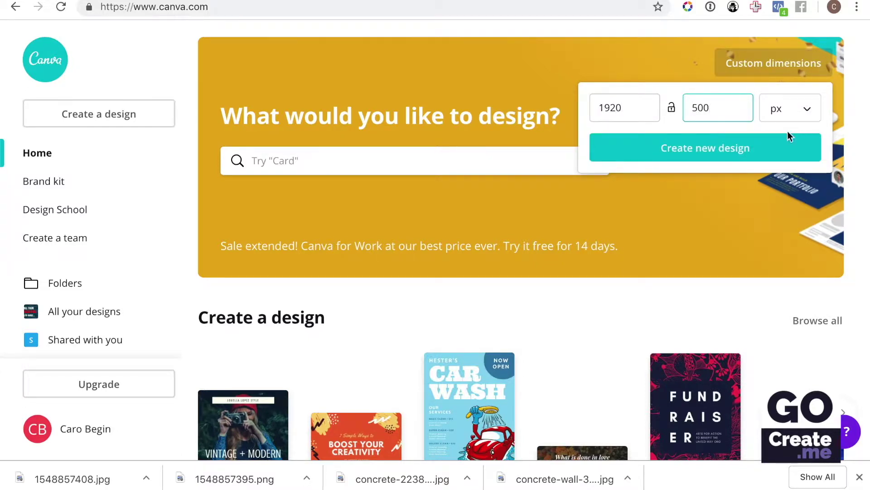
pyautogui.click(774, 145)
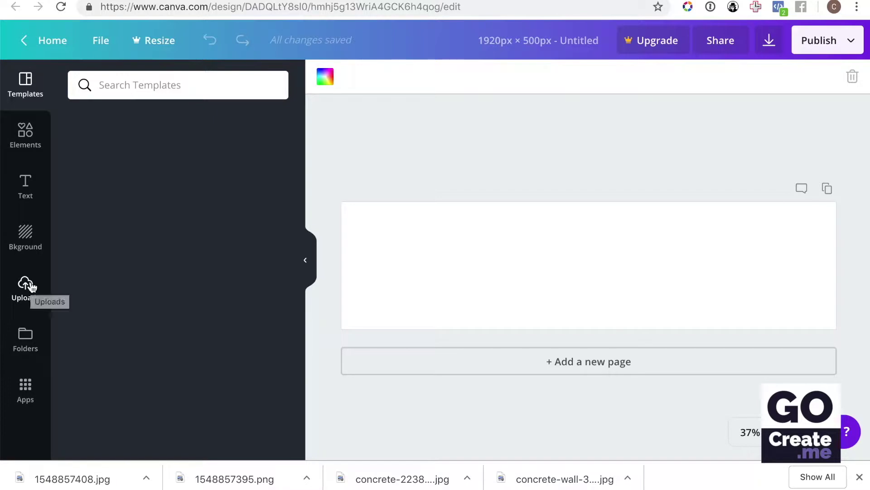
# Upload 1548857395.png, concrete-223838_1920.jpg, concrete-wall-331294_1920.jpg and Slideshow-Blank-Parallax-size.jpg from the Desktop to the design's image library.
pyautogui.click(31, 287)
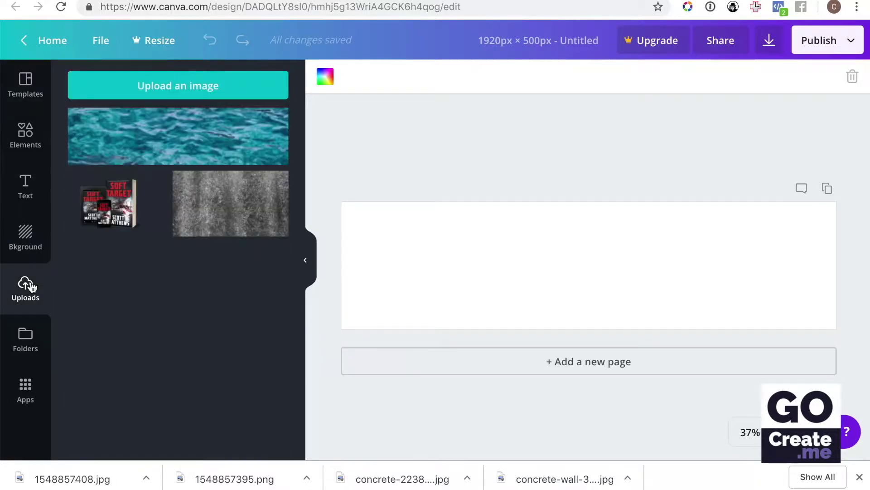
pyautogui.click(168, 94)
pyautogui.click(355, 99)
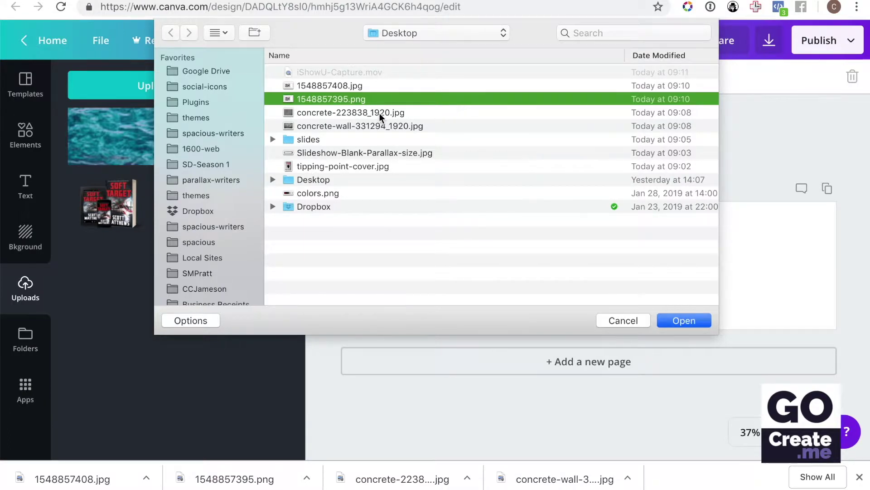
pyautogui.keyDown('shift'); pyautogui.click(375, 112); pyautogui.keyUp('shift')
pyautogui.keyDown('shift'); pyautogui.click(376, 126); pyautogui.keyUp('shift')
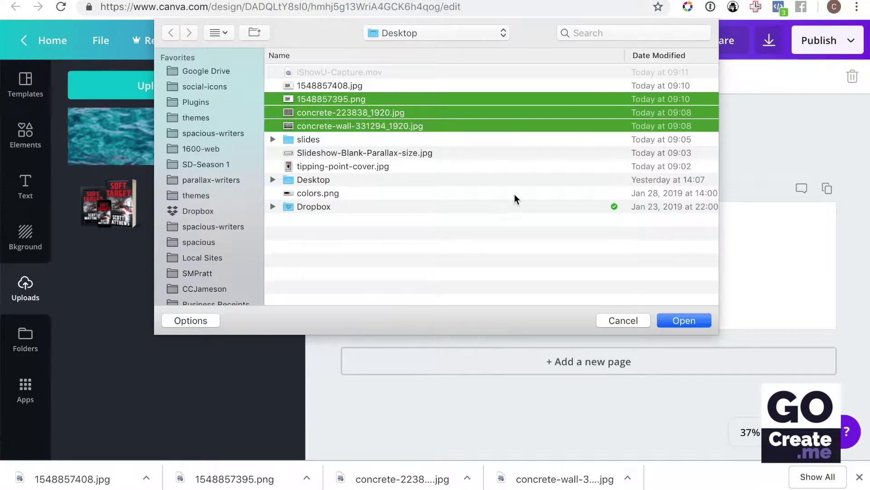
pyautogui.keyDown('super'); pyautogui.click(370, 156); pyautogui.keyUp('super')
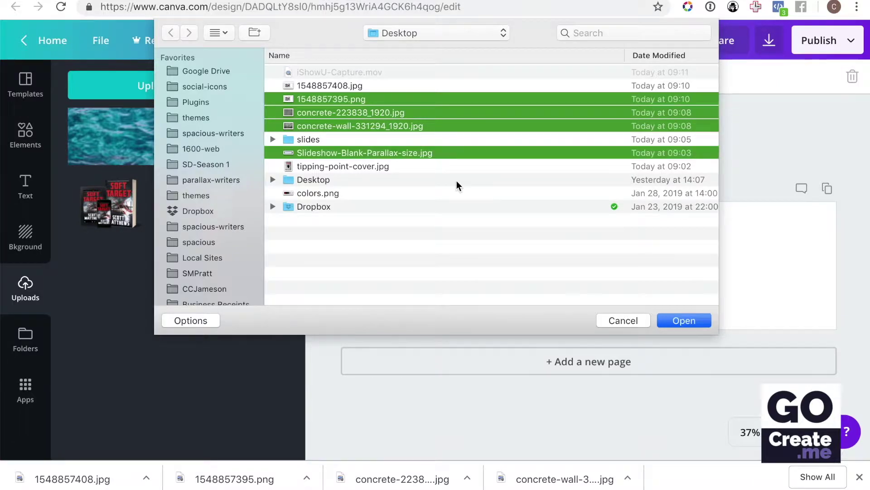
pyautogui.click(684, 320)
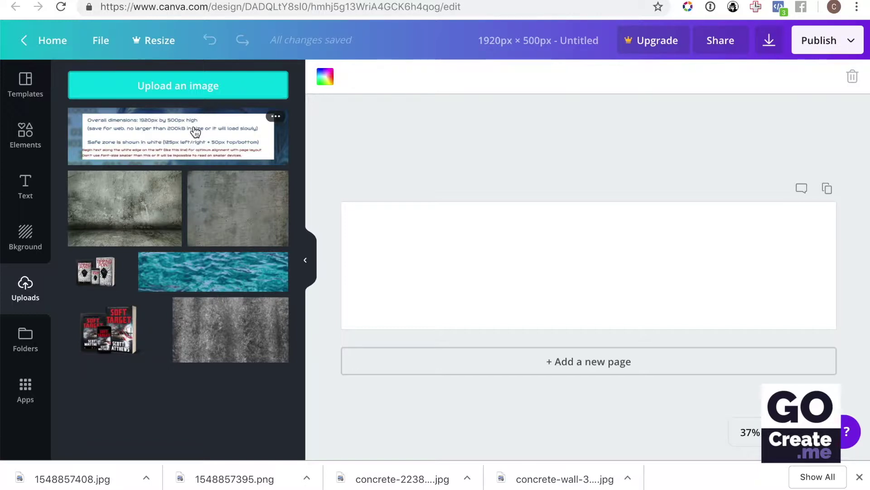
# Place the uploaded blank slide guide on the page and enlarge it to fill the whole canvas.
pyautogui.moveTo(196, 131); pyautogui.dragTo(573, 233)
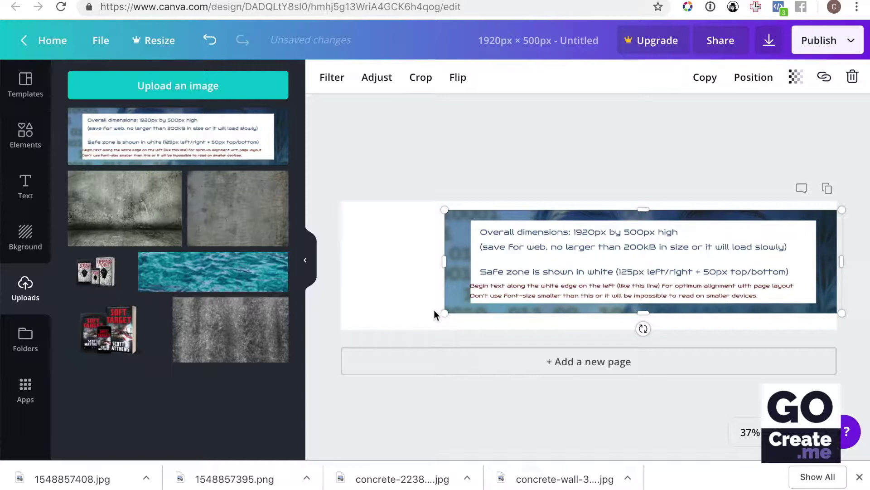
pyautogui.moveTo(444, 312); pyautogui.dragTo(345, 338)
pyautogui.moveTo(475, 257); pyautogui.dragTo(470, 249)
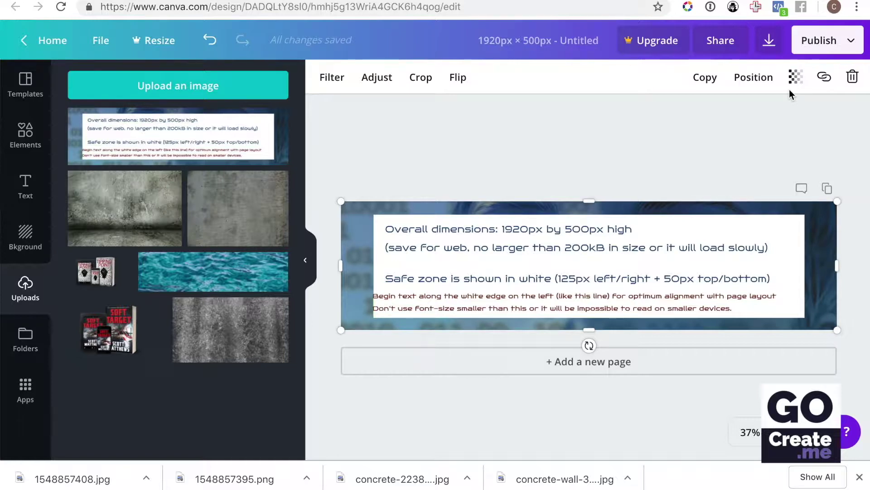
# Add the Tipping Point 3D mockup to the right part of the slide and enlarge it to fill the safe zone's height.
pyautogui.moveTo(110, 275)
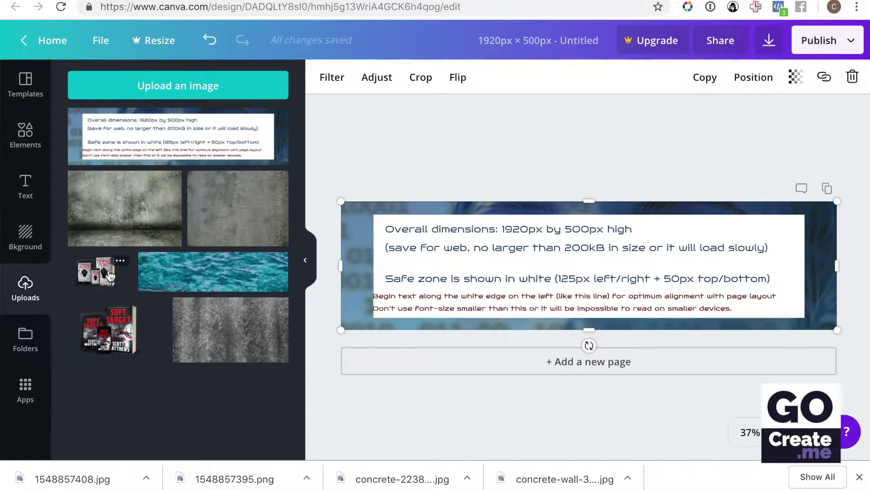
pyautogui.click(109, 275)
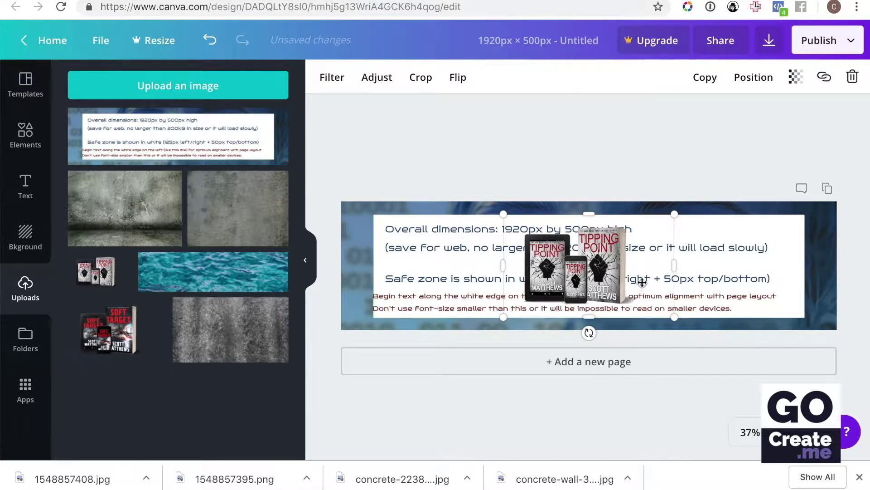
pyautogui.moveTo(607, 268); pyautogui.dragTo(755, 267)
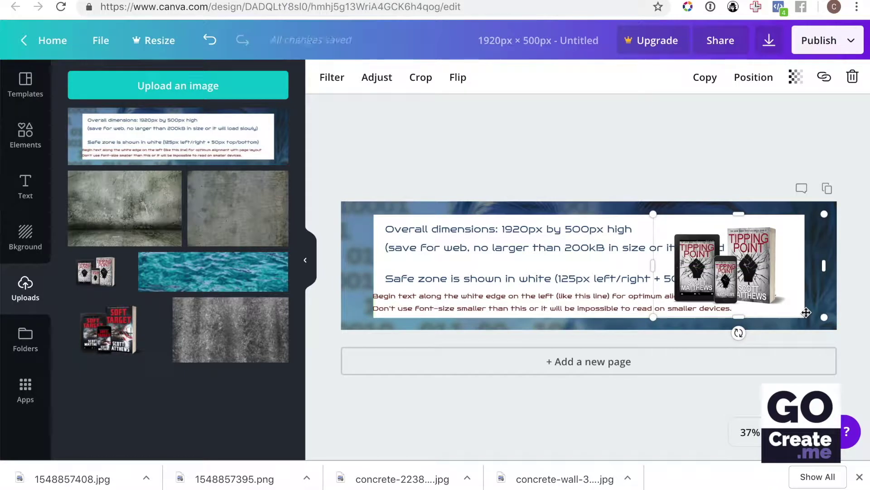
pyautogui.moveTo(826, 317); pyautogui.dragTo(837, 334)
pyautogui.moveTo(653, 215); pyautogui.dragTo(638, 200)
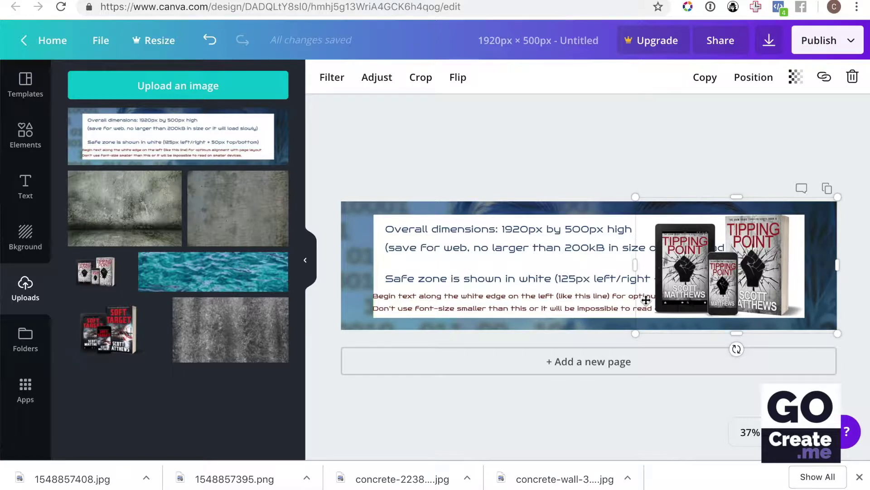
# Add the body text "Someone is trying to start a new civil war in America. Drake thinks it's the Russians" and enlarge it to about size 55.
pyautogui.click(38, 191)
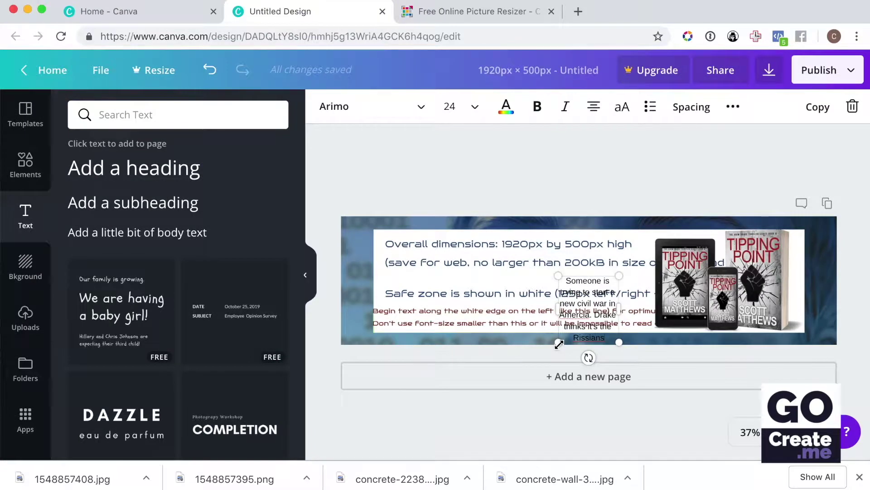
pyautogui.moveTo(558, 343); pyautogui.dragTo(479, 428)
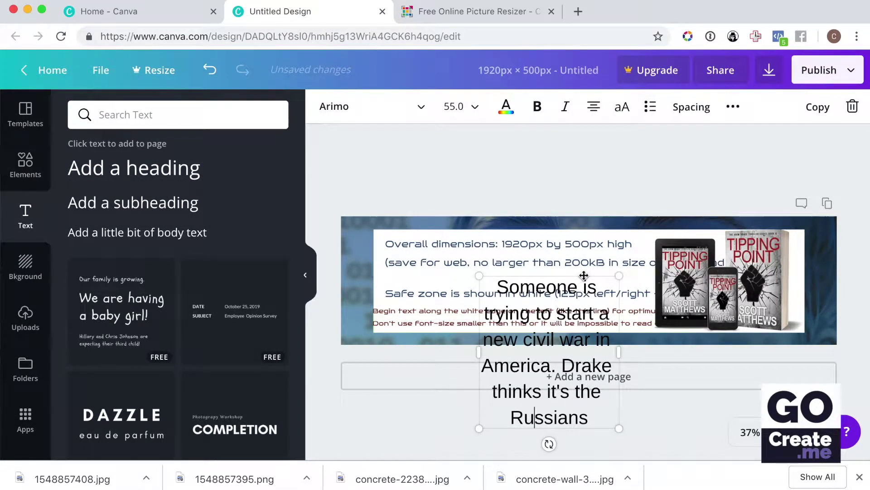
# Widen the text box so the text runs over three lines, and align it with the safe zone's left edge beside the mockup.
pyautogui.moveTo(584, 275); pyautogui.dragTo(496, 228)
pyautogui.moveTo(532, 308); pyautogui.dragTo(654, 297)
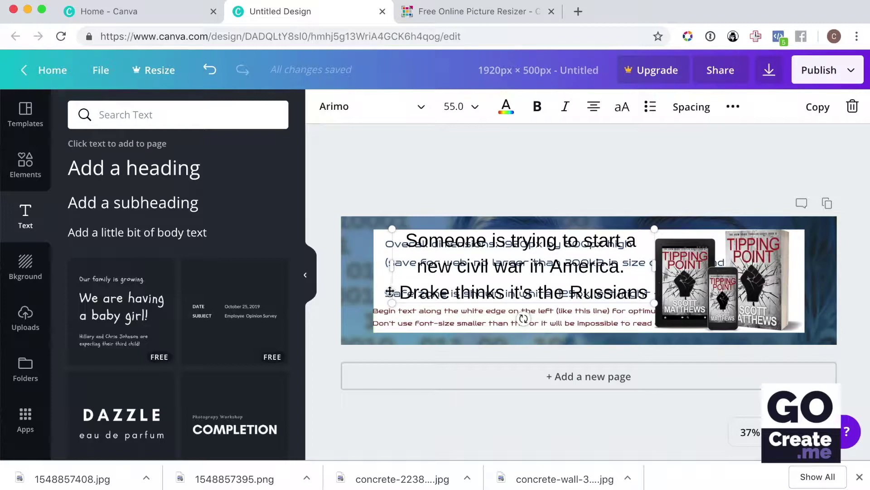
pyautogui.moveTo(390, 291); pyautogui.dragTo(373, 305)
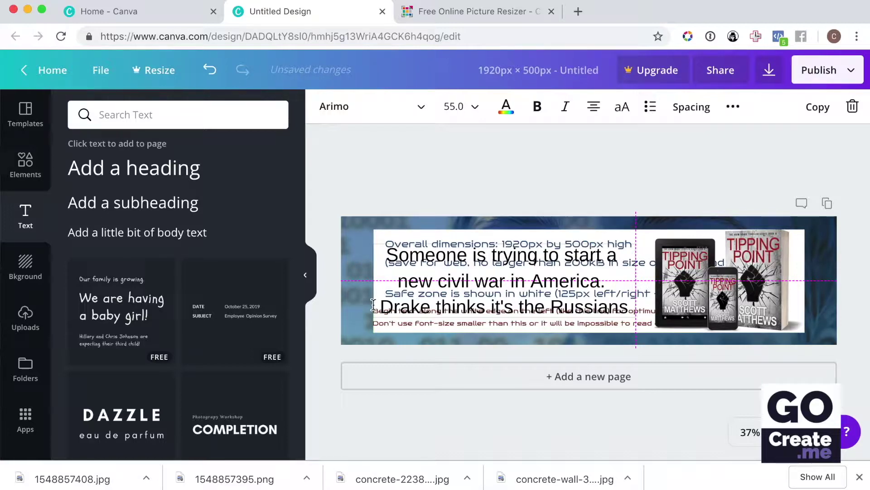
pyautogui.moveTo(373, 304); pyautogui.dragTo(373, 305)
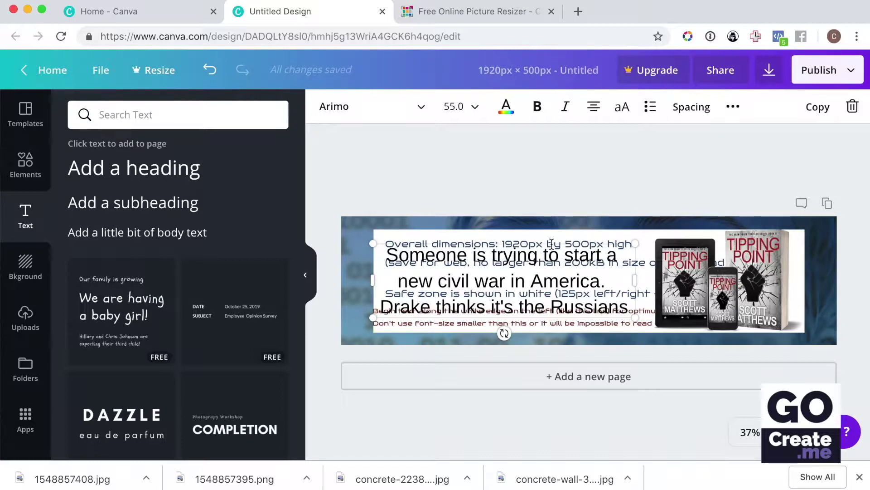
# Delete the slide guide image from behind the text and mockup.
pyautogui.click(349, 236)
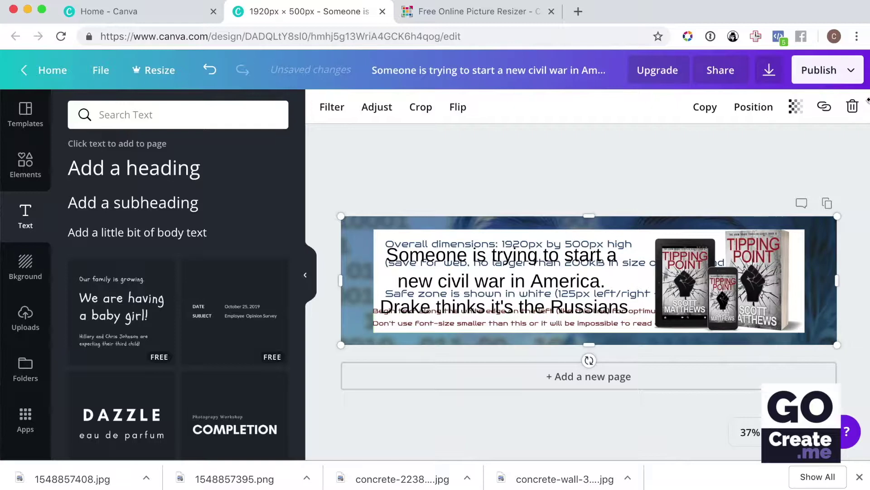
pyautogui.click(858, 107)
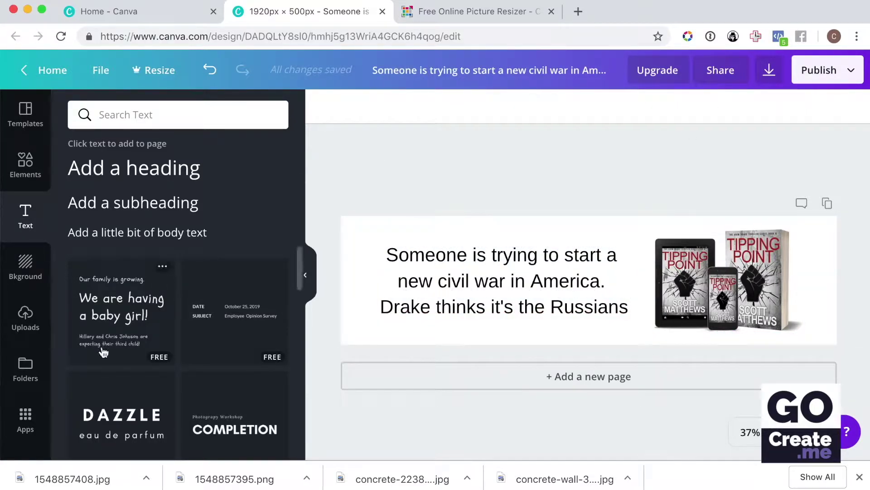
# Add the uploaded concrete wall-and-floor photo to the slide and enlarge it until it covers the whole page.
pyautogui.click(26, 271)
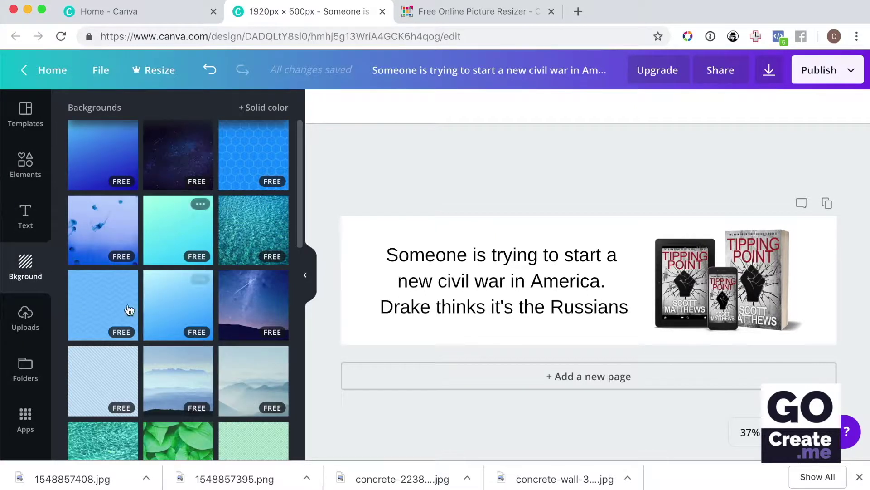
pyautogui.click(25, 319)
pyautogui.click(137, 241)
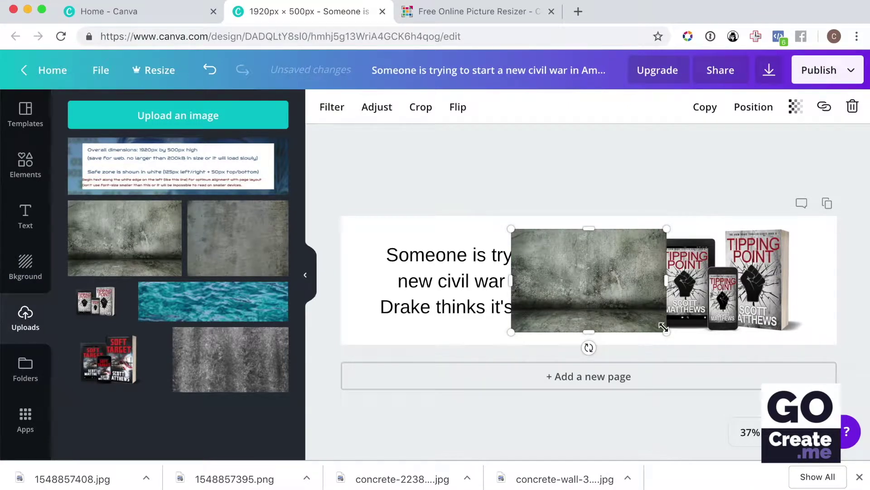
pyautogui.moveTo(666, 332); pyautogui.dragTo(848, 386)
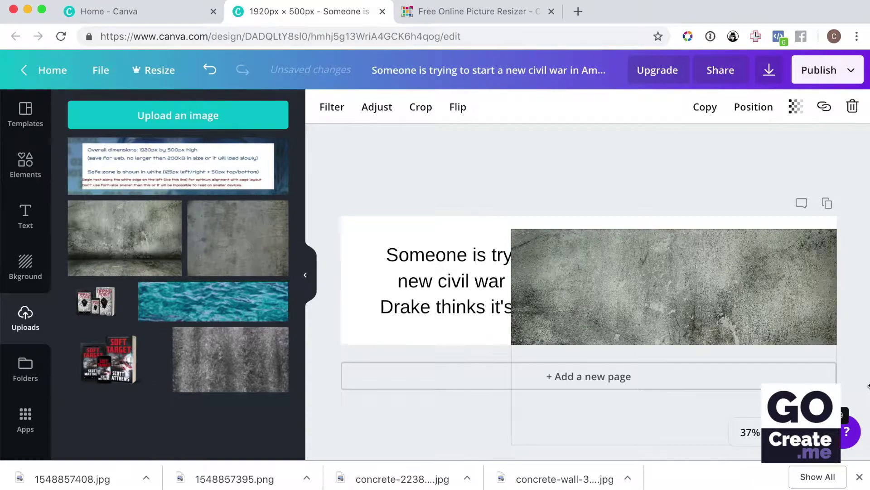
pyautogui.moveTo(509, 230); pyautogui.dragTo(300, 158)
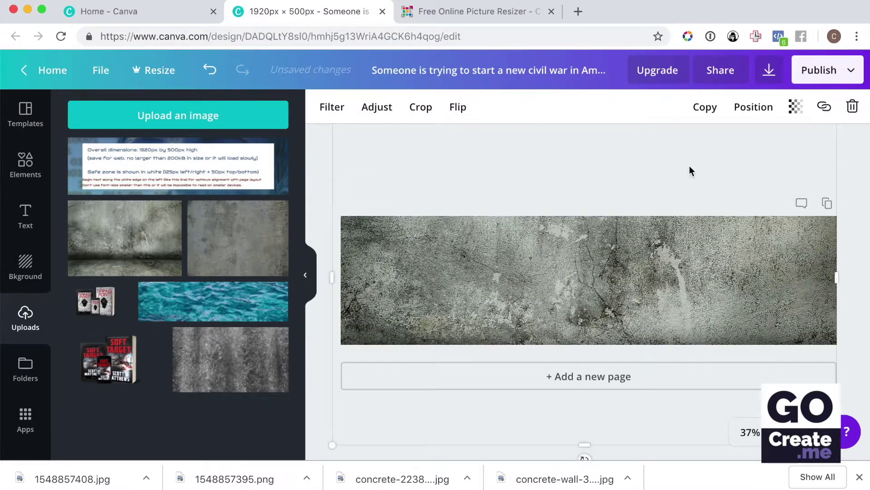
# Send the concrete photo behind the text and mockup, and shift it upward so the floor shows along the slide's lower edge.
pyautogui.click(755, 109)
pyautogui.click(737, 173)
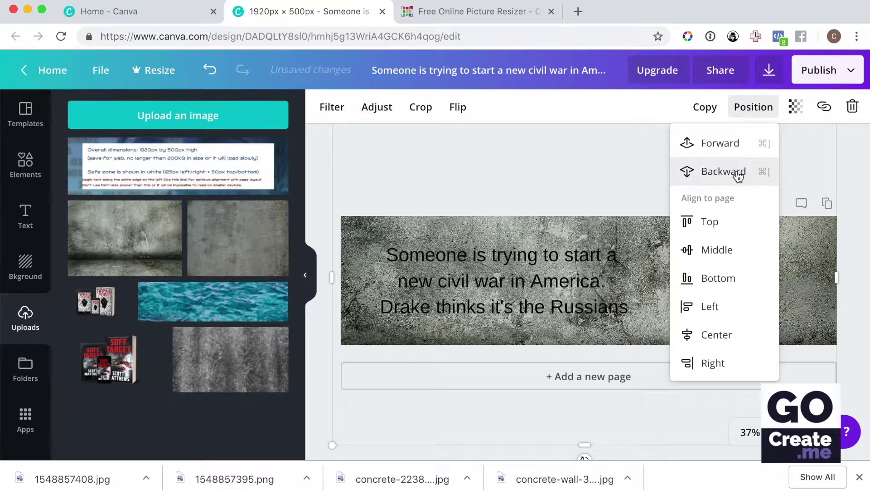
pyautogui.click(736, 172)
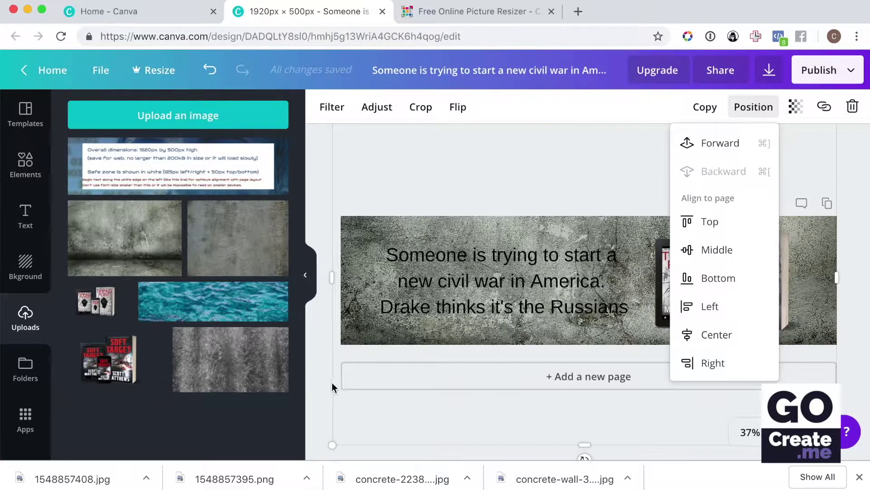
pyautogui.click(337, 424)
pyautogui.moveTo(344, 339); pyautogui.dragTo(342, 296)
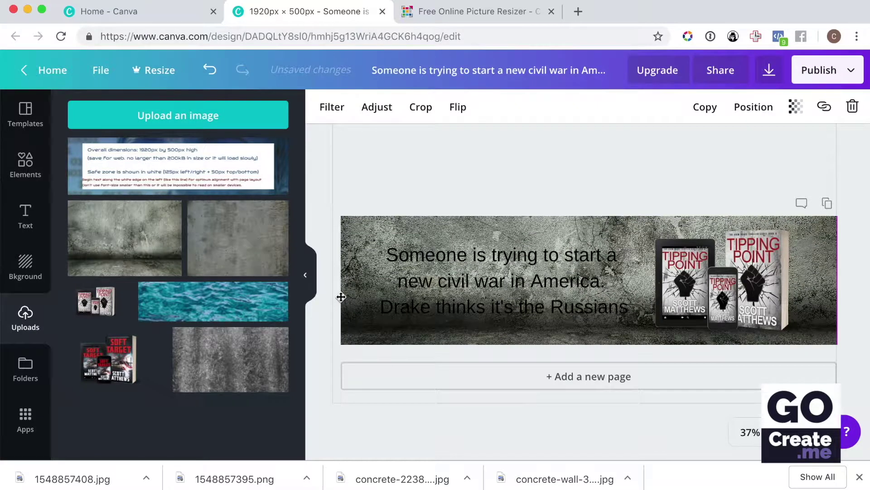
# Change the font of the whole tagline to Teko Bold.
pyautogui.click(549, 260)
pyautogui.click(535, 261)
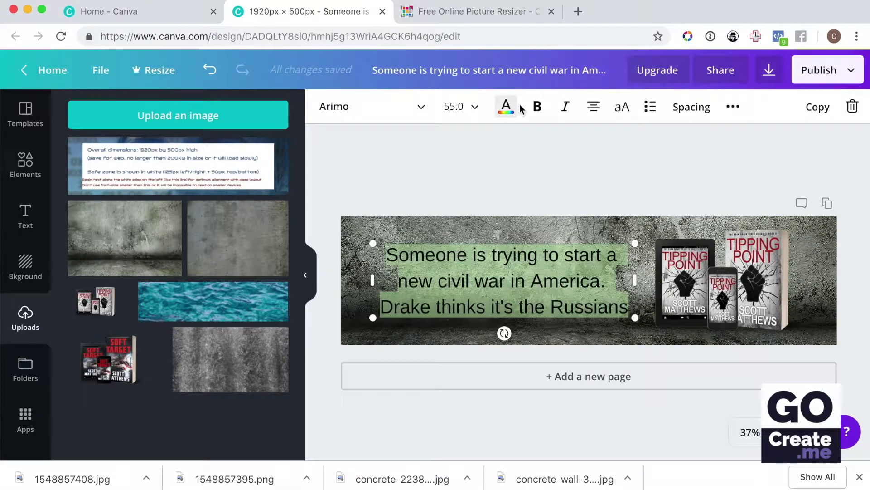
pyautogui.click(416, 111)
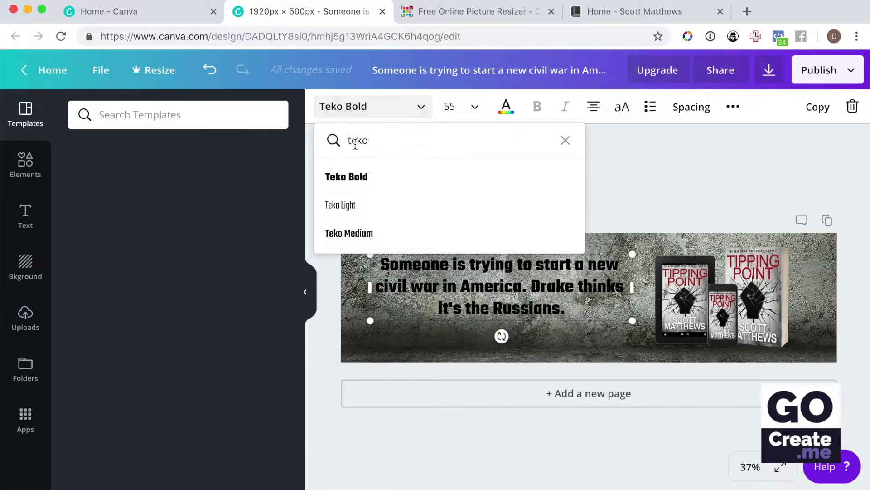
pyautogui.click(364, 183)
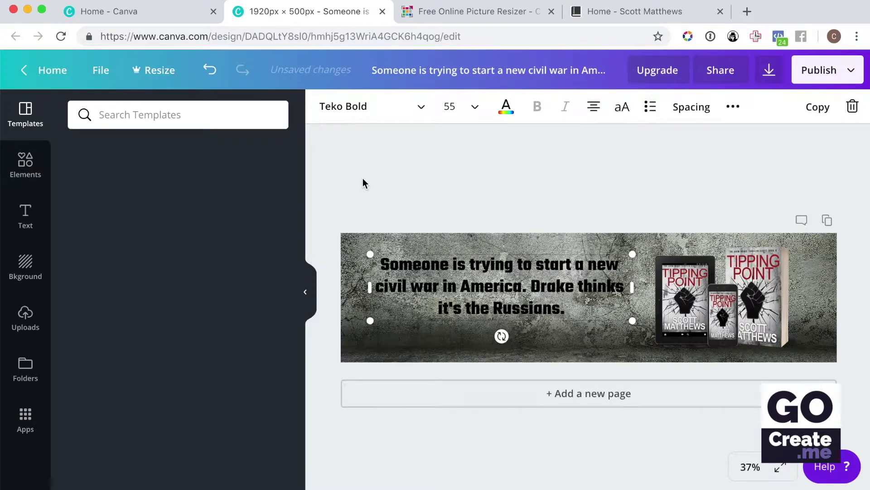
# Set the tagline's font size to 64 and nudge its text box slightly down and to the right.
pyautogui.tripleClick(531, 317)
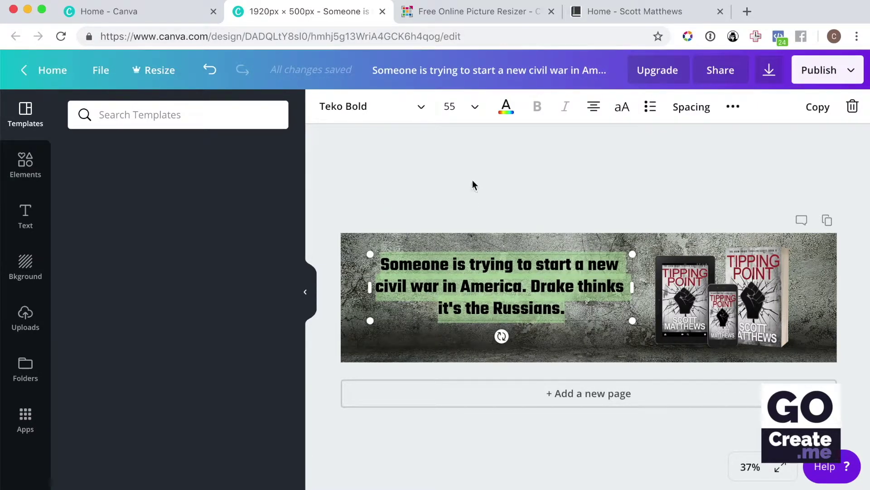
pyautogui.click(475, 106)
pyautogui.scroll(-5, 486, 289)
pyautogui.scroll(-1, 487, 290)
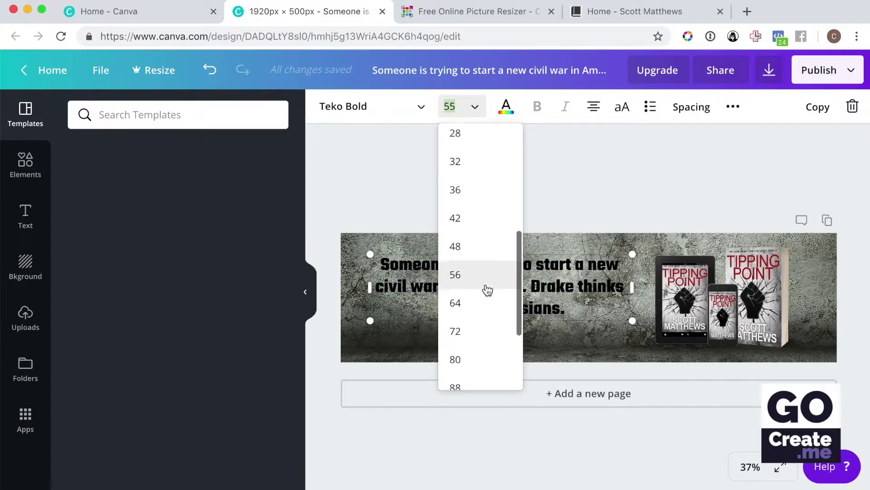
pyautogui.click(476, 304)
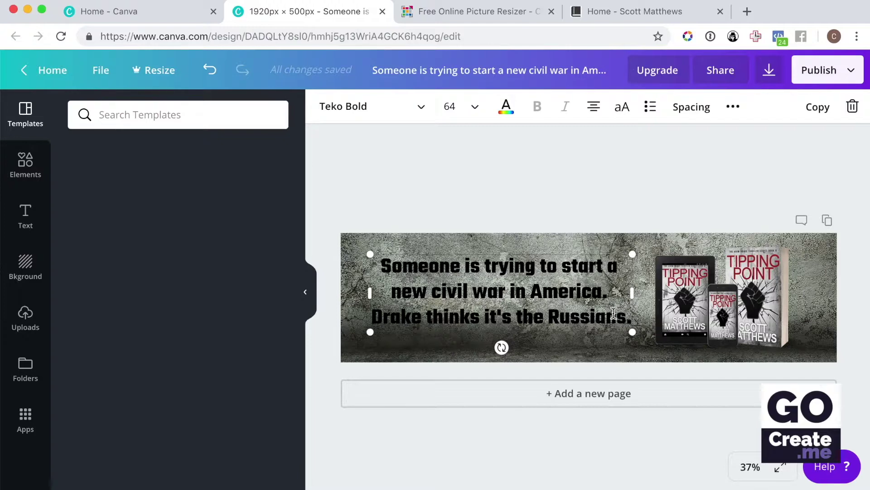
pyautogui.moveTo(556, 254); pyautogui.dragTo(559, 261)
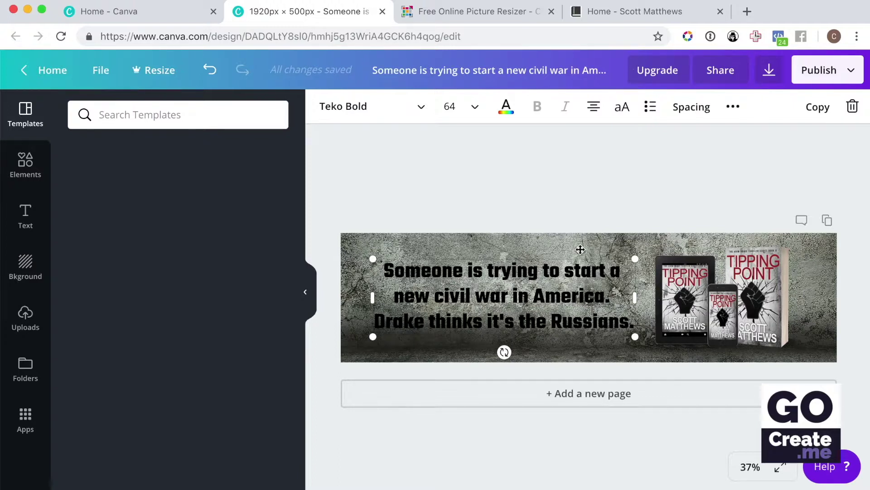
# Try the Epic, Peony, Rosie and Street filters on the concrete background and reset the filter to None.
pyautogui.click(348, 242)
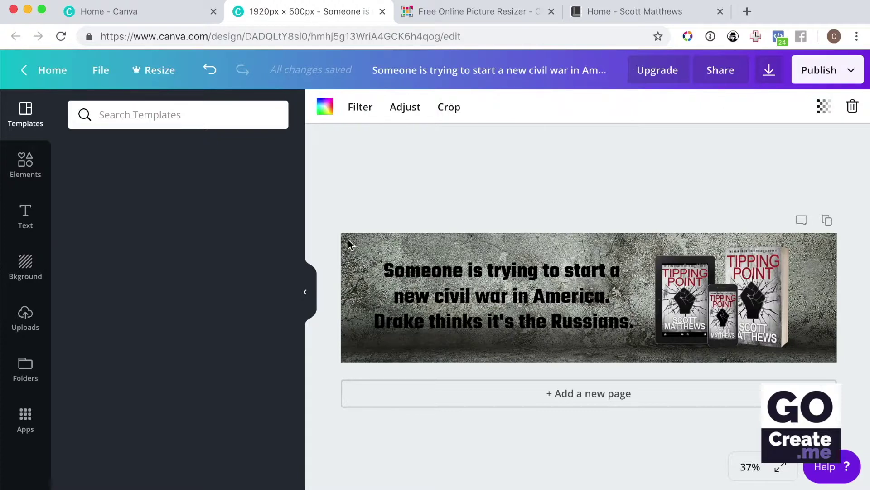
pyautogui.click(351, 109)
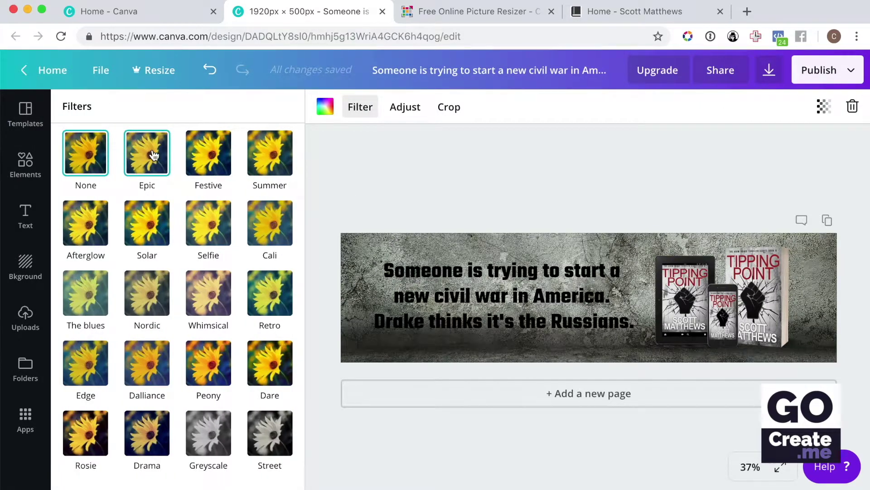
pyautogui.click(154, 155)
pyautogui.click(209, 361)
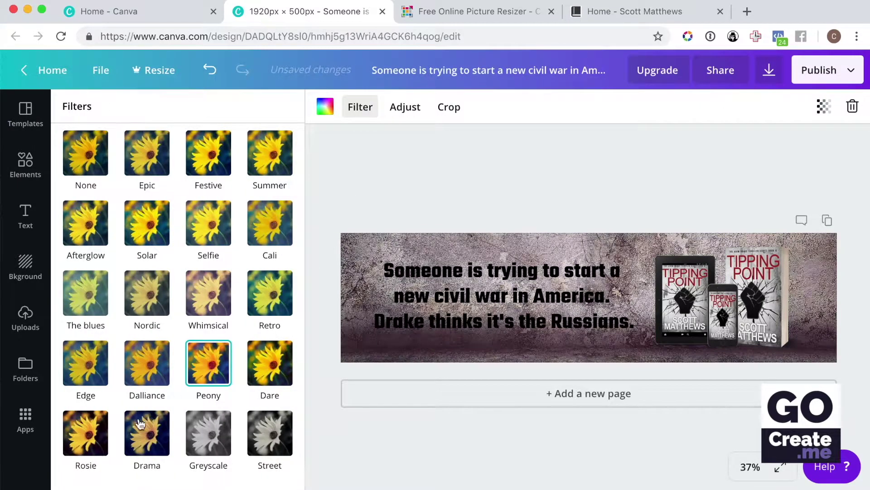
pyautogui.click(87, 445)
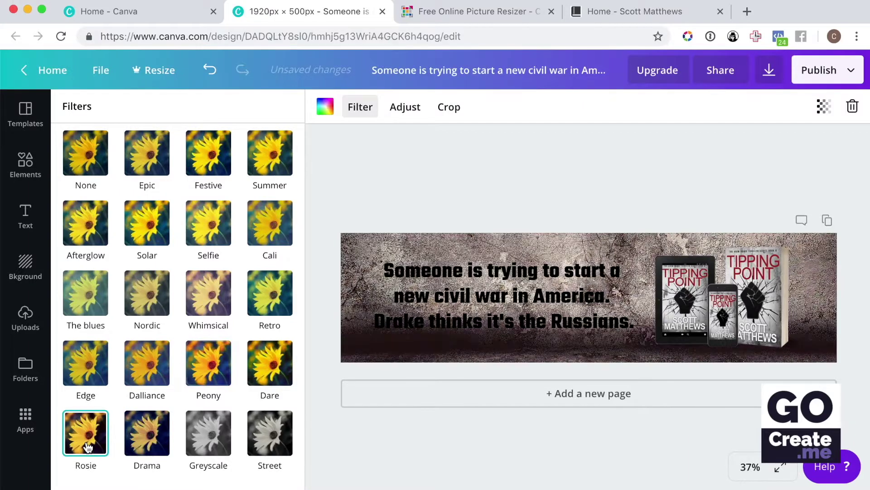
pyautogui.click(267, 453)
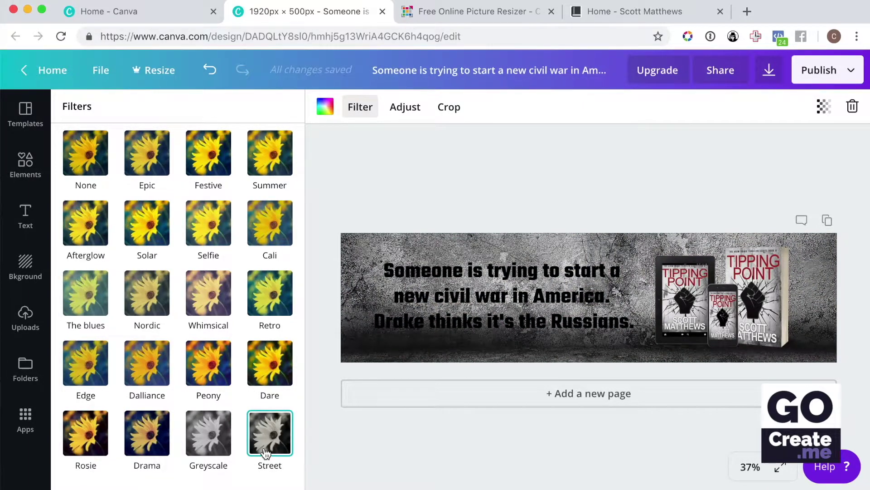
pyautogui.click(407, 108)
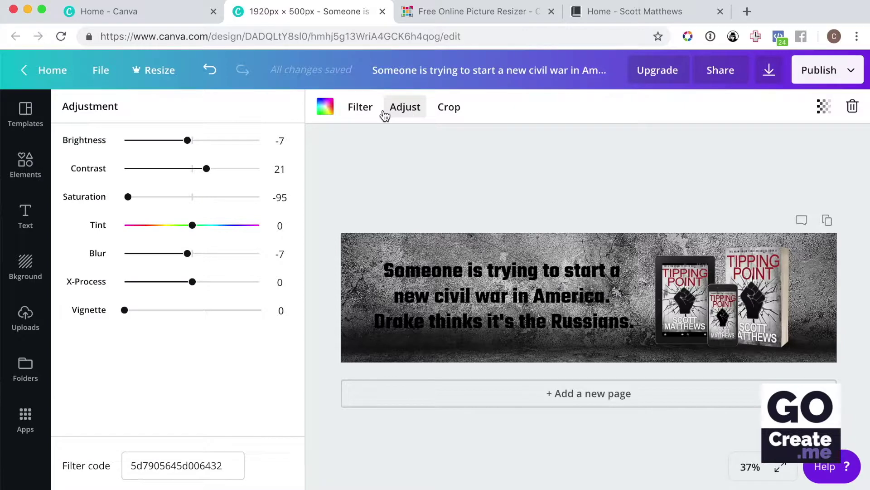
pyautogui.click(359, 107)
pyautogui.click(99, 160)
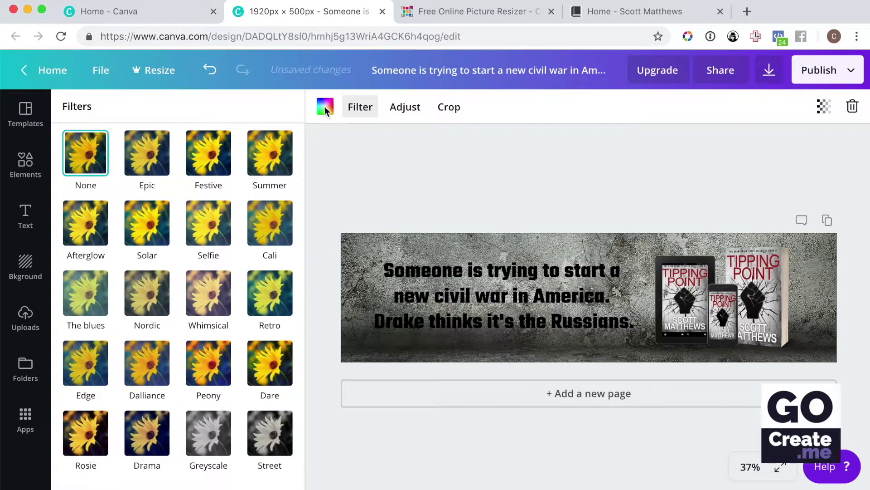
# Adjust the concrete background's vignette to 71.
pyautogui.click(404, 108)
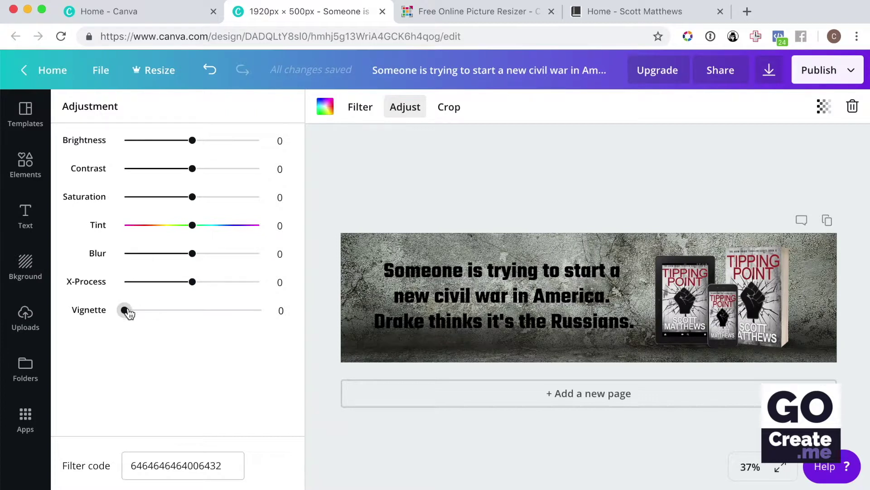
pyautogui.moveTo(127, 311); pyautogui.dragTo(226, 321)
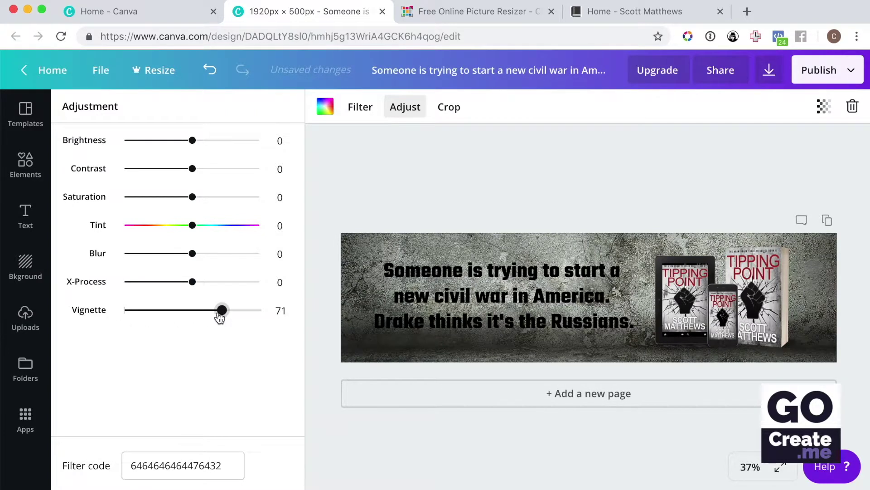
# Try extreme and moderate X-Process values on the concrete background and reset X-Process to 0.
pyautogui.moveTo(193, 283); pyautogui.dragTo(107, 288)
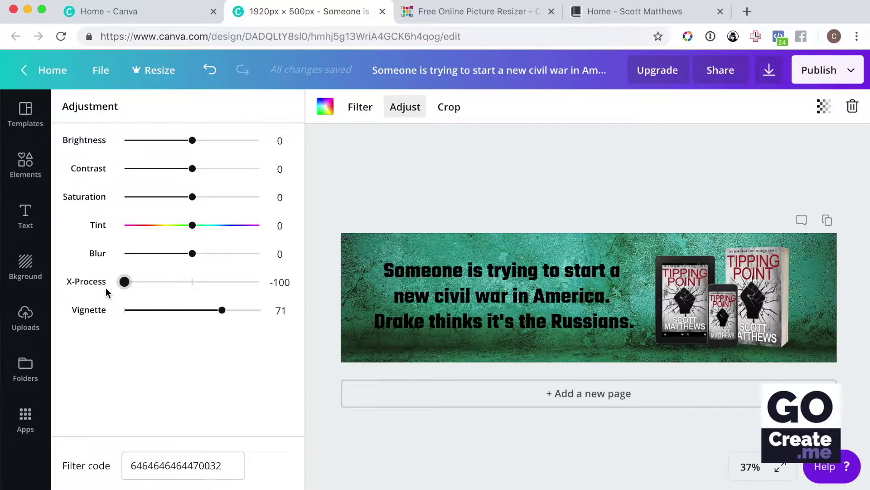
pyautogui.moveTo(136, 291); pyautogui.dragTo(289, 299)
pyautogui.click(220, 295)
pyautogui.moveTo(198, 299); pyautogui.dragTo(161, 295)
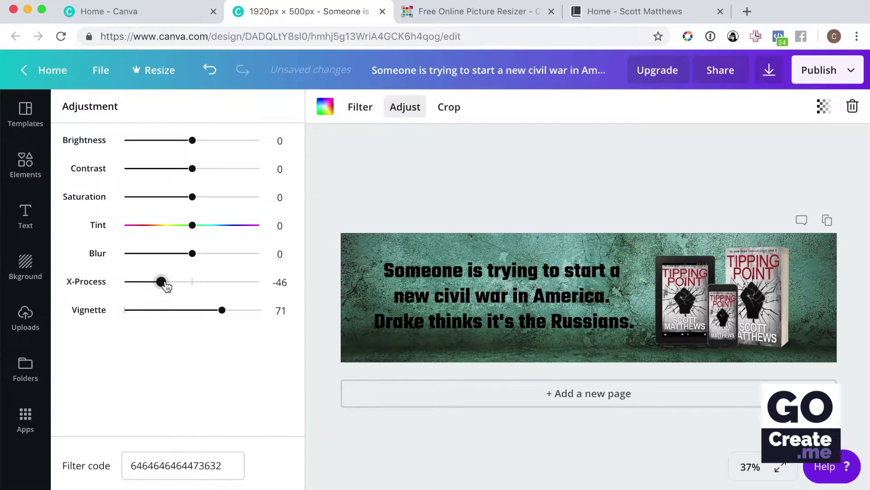
pyautogui.click(193, 284)
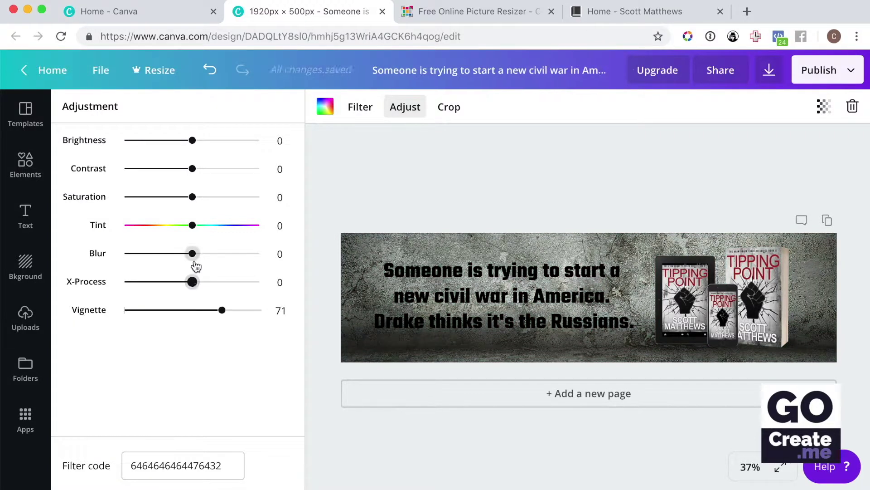
# Set the concrete background's blur to 4 and keep its tint at 0.
pyautogui.moveTo(194, 257)
pyautogui.mouseDown()
pyautogui.moveTo(234, 263)
pyautogui.moveTo(196, 258)
pyautogui.mouseUp()
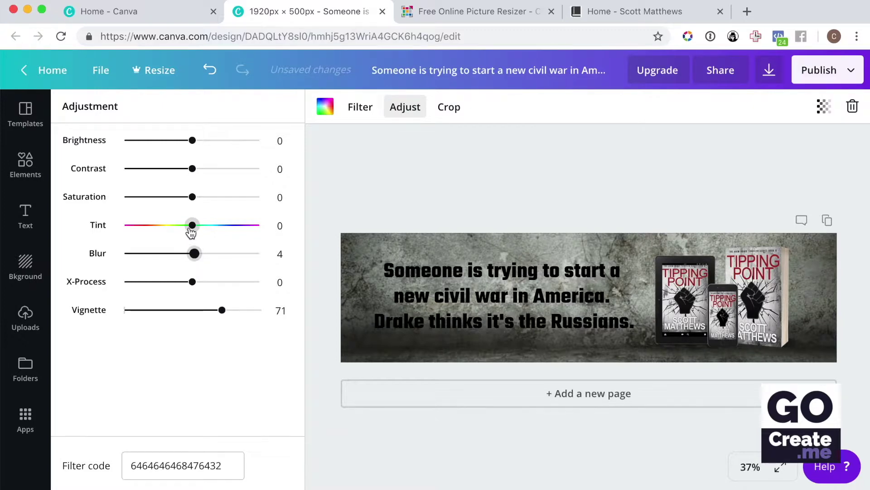
pyautogui.moveTo(191, 226)
pyautogui.mouseDown()
pyautogui.moveTo(141, 229)
pyautogui.moveTo(193, 230)
pyautogui.mouseUp()
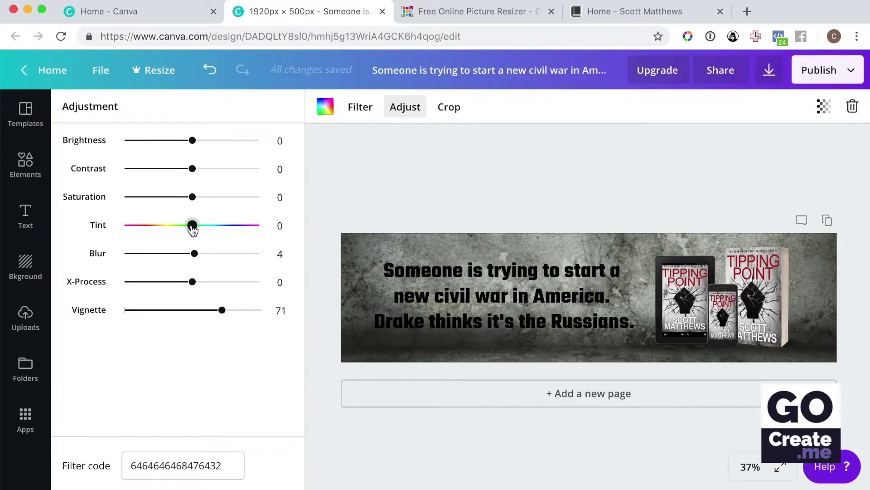
# Test high and low saturation and a shifted tint on the concrete background, settling on saturation 1 and tint 0.
pyautogui.moveTo(192, 198); pyautogui.dragTo(193, 197)
pyautogui.click(237, 200)
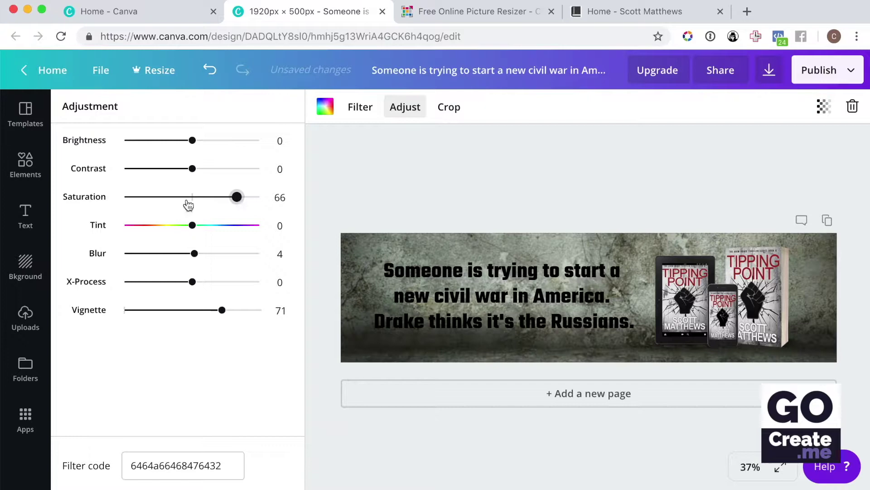
pyautogui.click(141, 200)
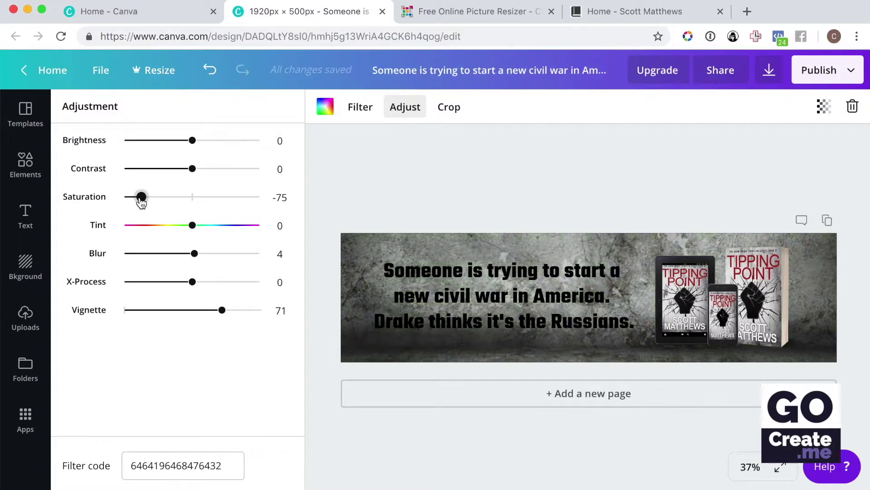
pyautogui.click(197, 200)
pyautogui.moveTo(197, 200); pyautogui.dragTo(172, 227)
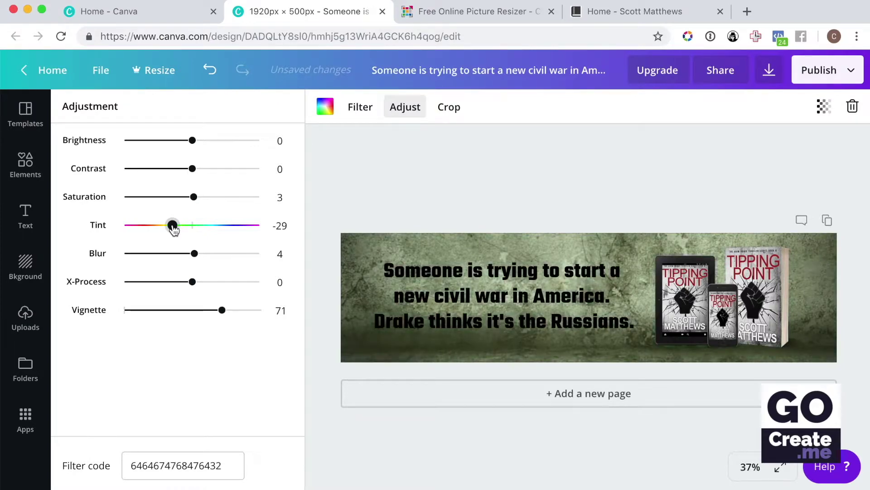
pyautogui.click(254, 200)
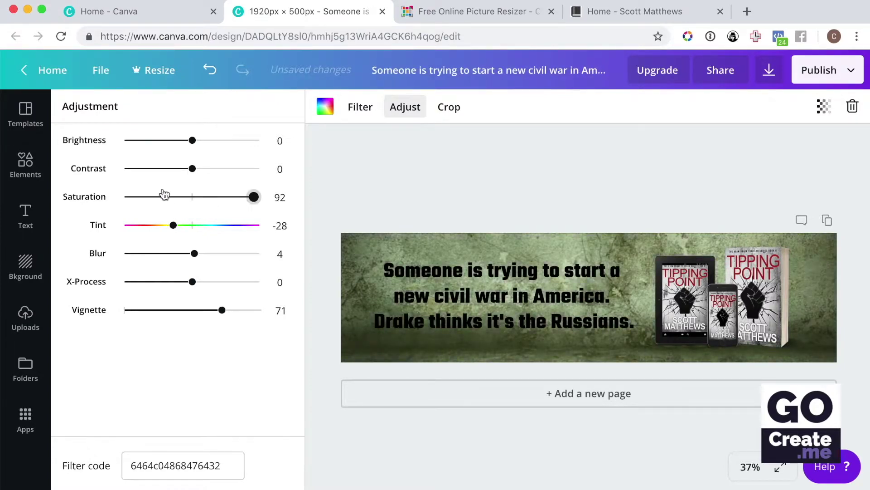
pyautogui.click(192, 197)
pyautogui.click(192, 225)
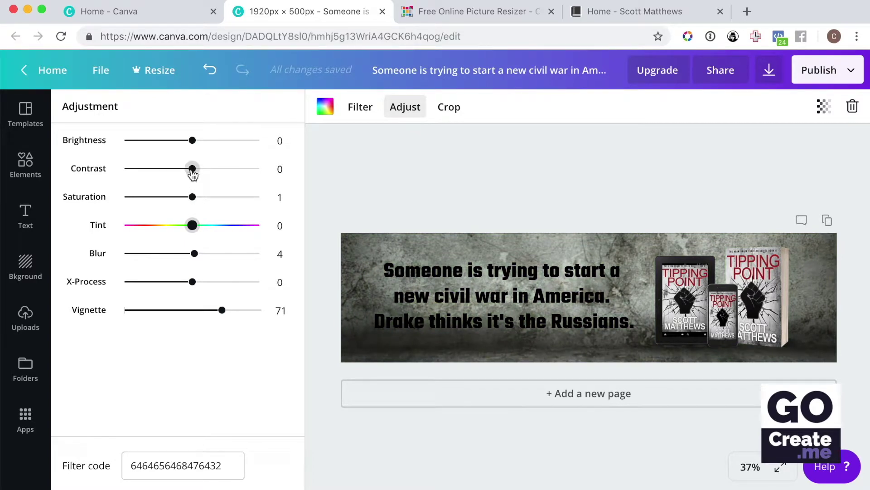
# Try stronger contrast and brightness on the concrete background, settling on contrast -13 and brightness -8.
pyautogui.click(229, 170)
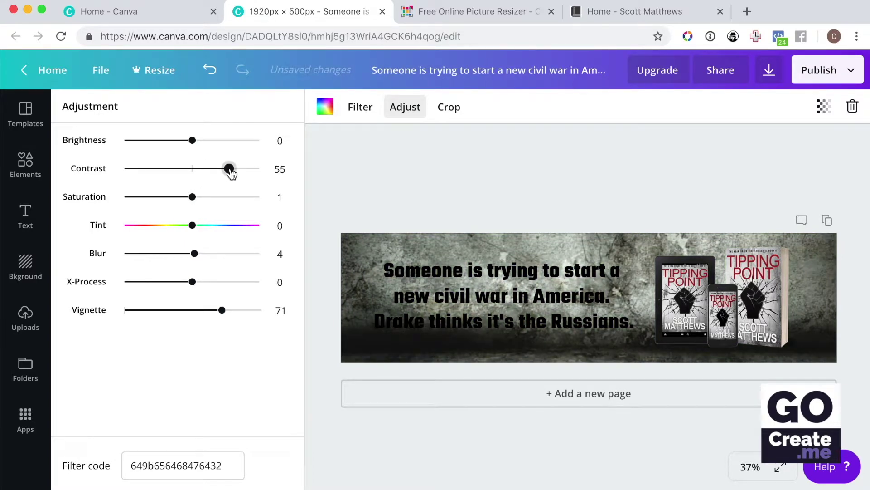
pyautogui.moveTo(179, 169)
pyautogui.mouseDown()
pyautogui.moveTo(157, 177)
pyautogui.moveTo(185, 176)
pyautogui.mouseUp()
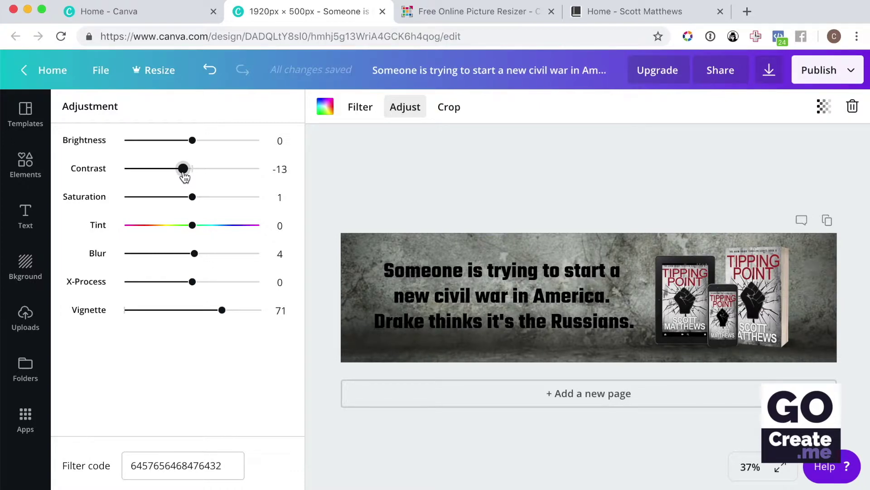
pyautogui.moveTo(196, 143); pyautogui.dragTo(232, 149)
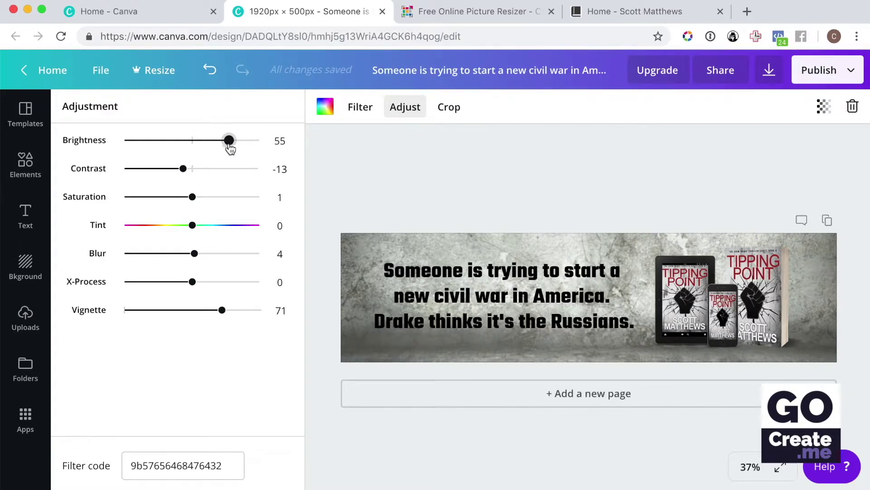
pyautogui.click(181, 143)
pyautogui.moveTo(182, 143); pyautogui.dragTo(186, 145)
# Fine-tune the concrete background's contrast to -10 and raise its vignette to 91.
pyautogui.click(183, 168)
pyautogui.press('Left')
pyautogui.press('Left')
pyautogui.press('Left')
pyautogui.click(206, 171)
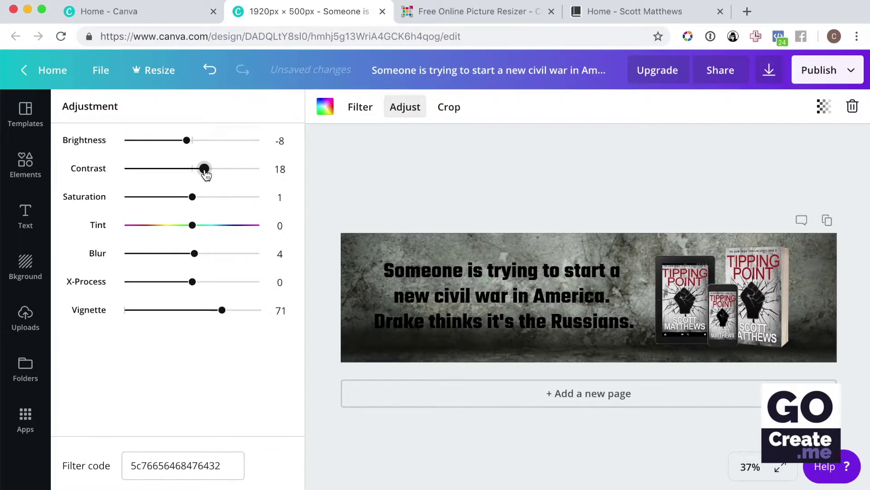
pyautogui.moveTo(205, 171); pyautogui.dragTo(185, 172)
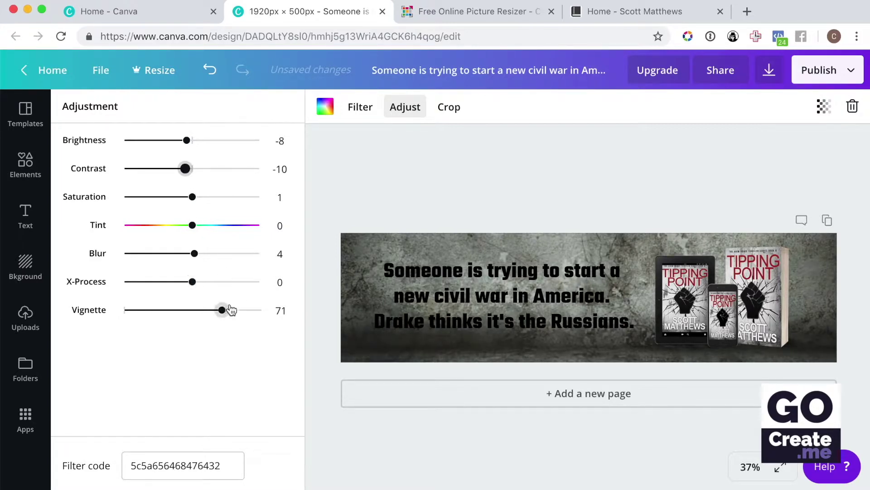
pyautogui.moveTo(222, 310); pyautogui.dragTo(250, 311)
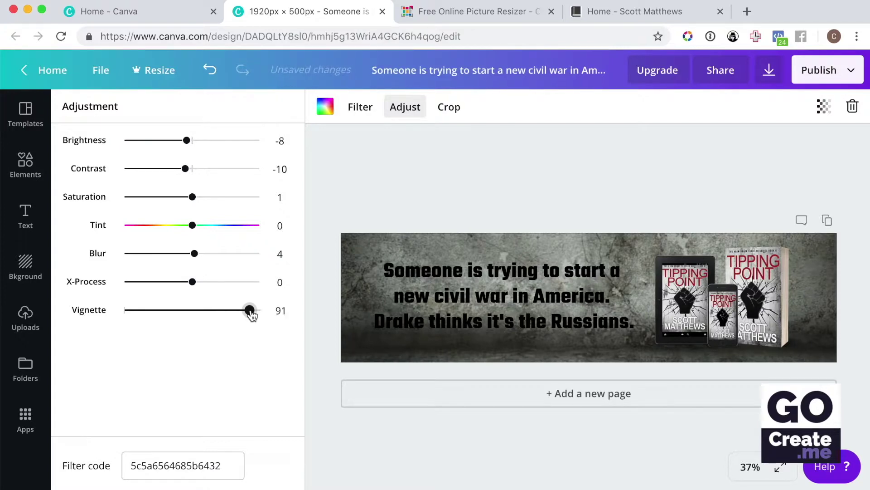
# Recolour the tagline text, trying #dedede and settling on white #ffffff.
pyautogui.click(480, 292)
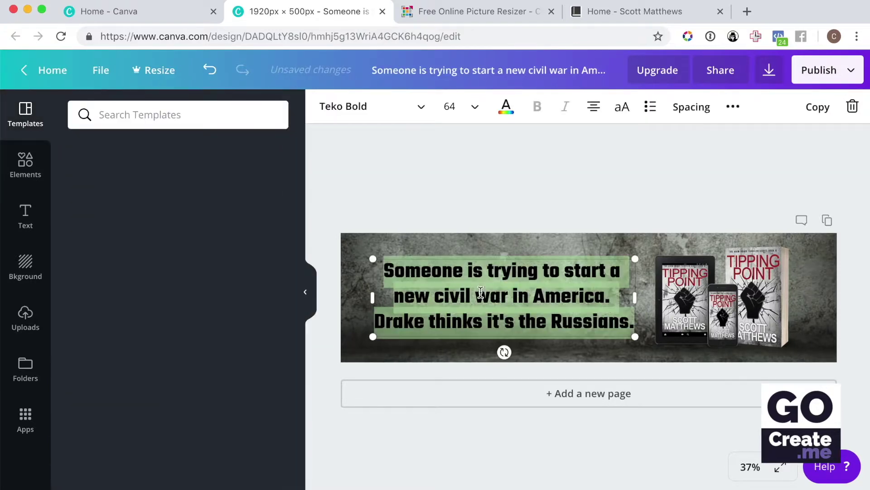
pyautogui.click(506, 107)
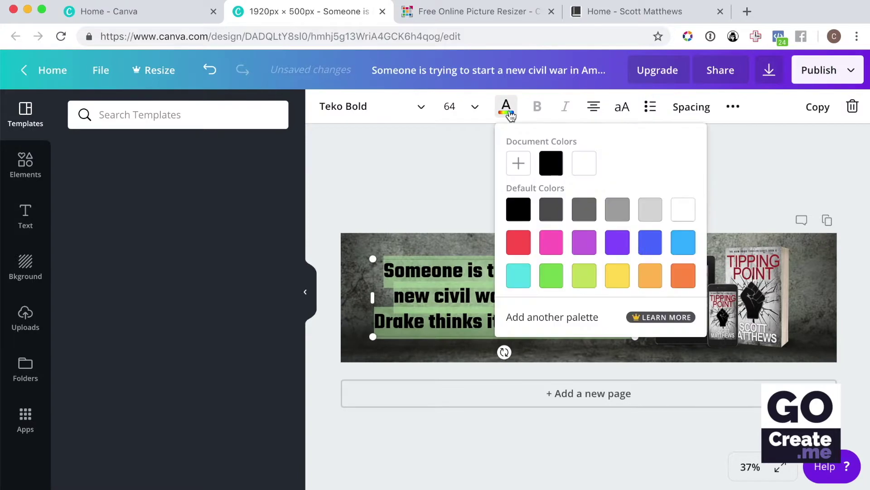
pyautogui.click(519, 163)
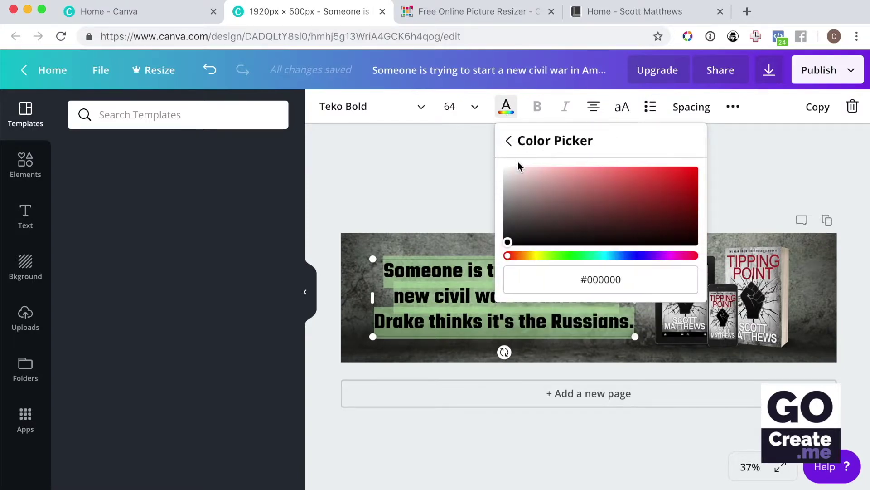
pyautogui.click(629, 275)
pyautogui.press('BackSpace')
pyautogui.press('BackSpace')
pyautogui.press('BackSpace')
pyautogui.press('BackSpace')
pyautogui.press('BackSpace')
pyautogui.press('BackSpace')
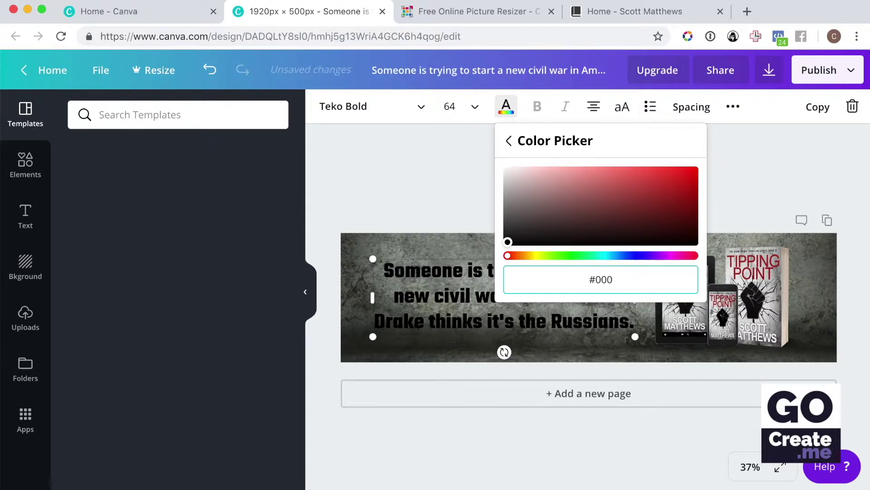
pyautogui.write('dedede')
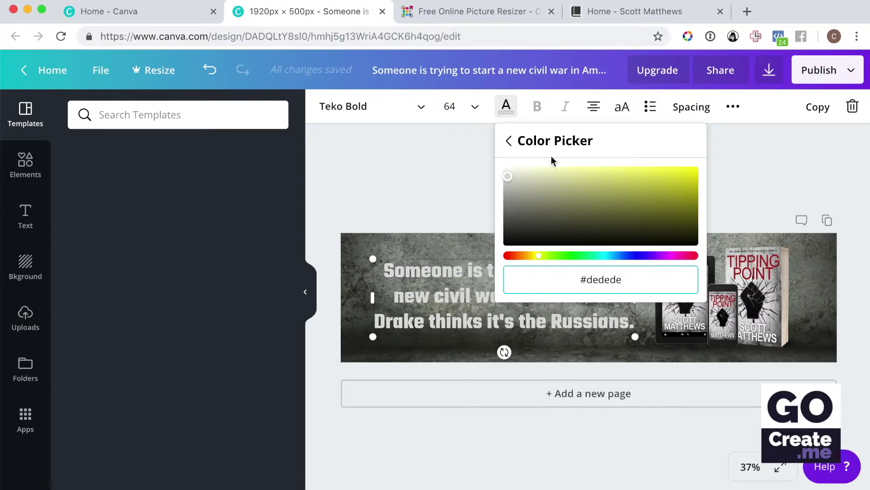
pyautogui.moveTo(513, 174); pyautogui.dragTo(496, 152)
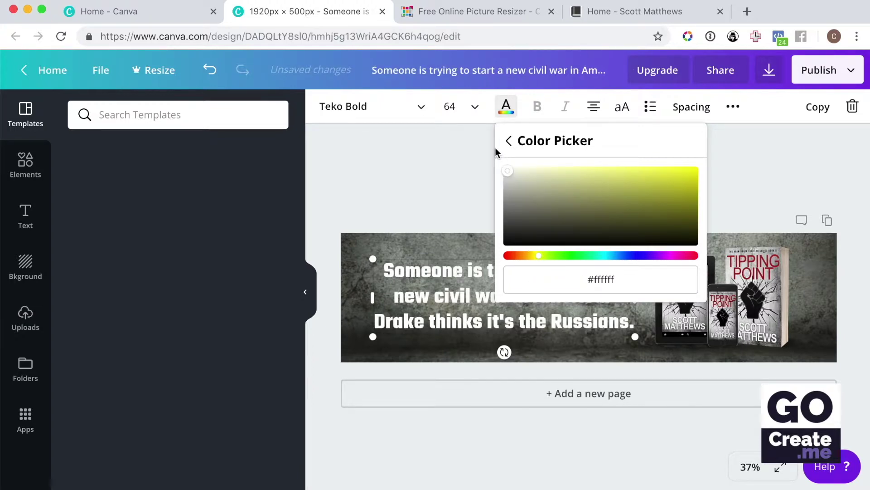
pyautogui.click(430, 167)
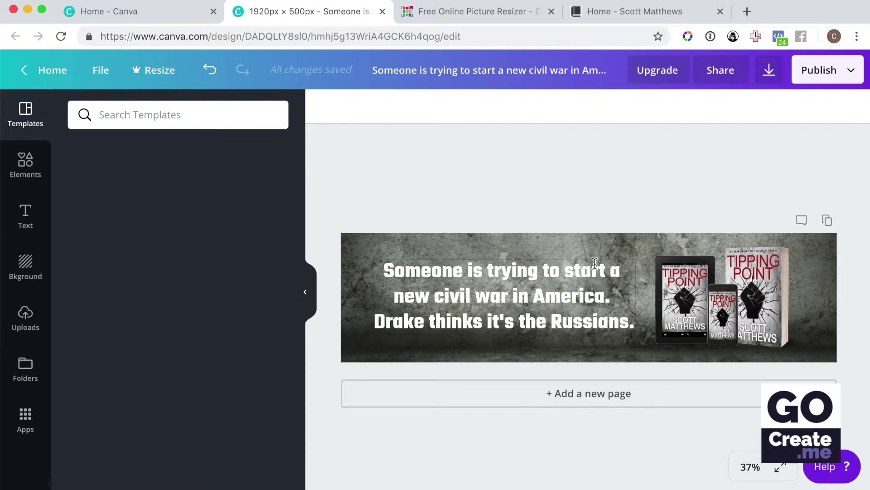
# Duplicate the white tagline text box.
pyautogui.doubleClick(631, 323)
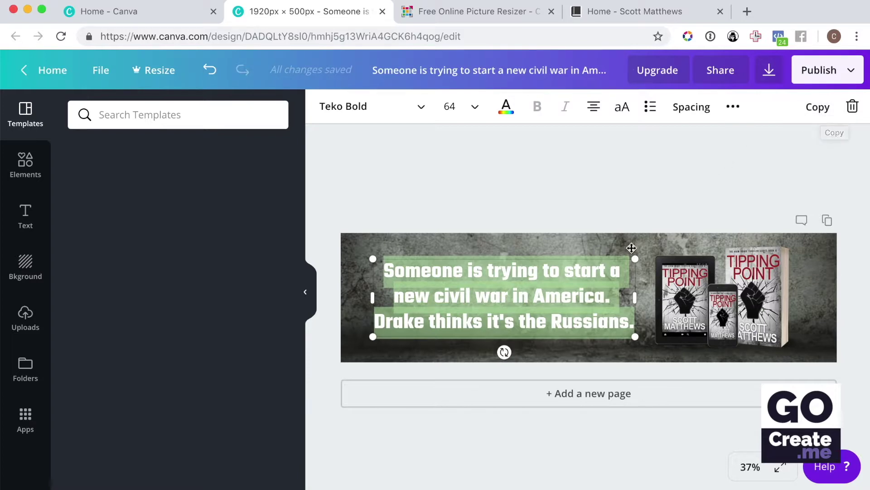
pyautogui.moveTo(591, 258); pyautogui.dragTo(591, 259)
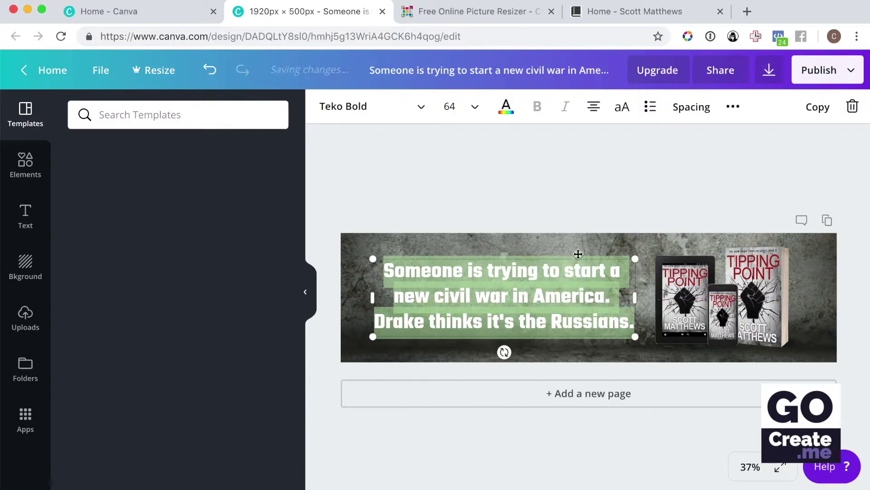
pyautogui.click(822, 111)
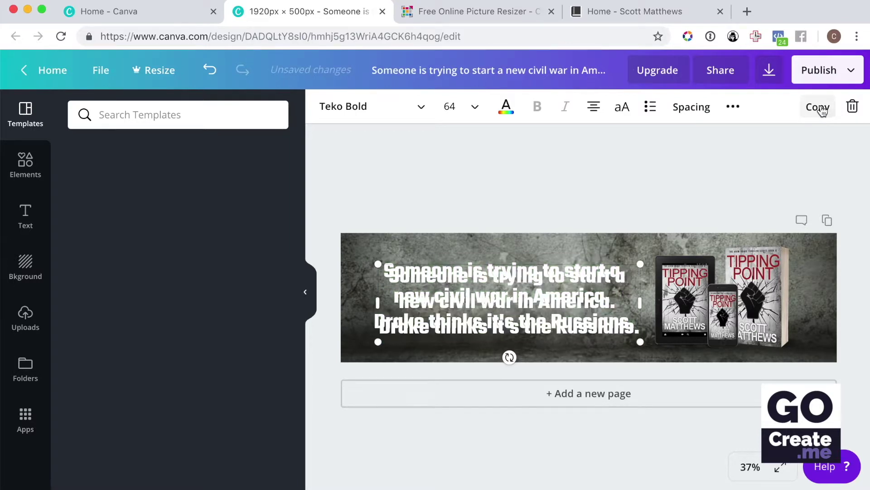
# Recolour the tagline copy, trying #292424 and settling on dark grey #423e3e.
pyautogui.click(506, 106)
pyautogui.click(553, 208)
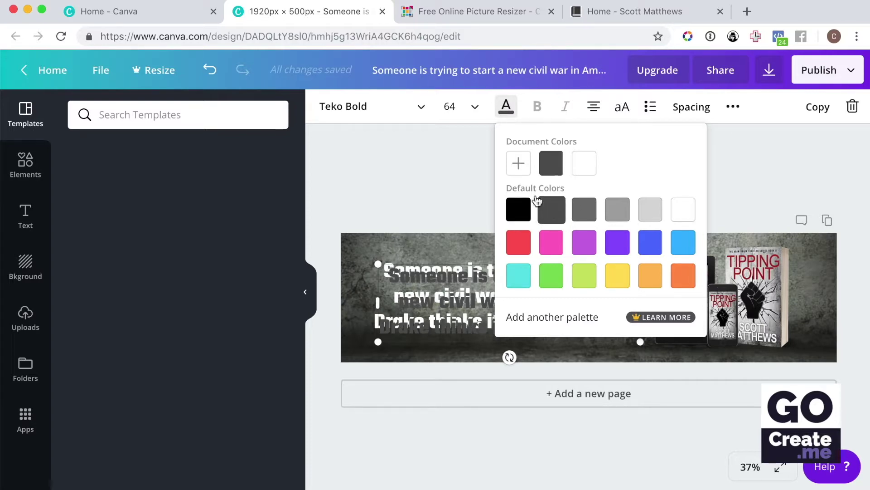
pyautogui.click(520, 171)
pyautogui.click(526, 233)
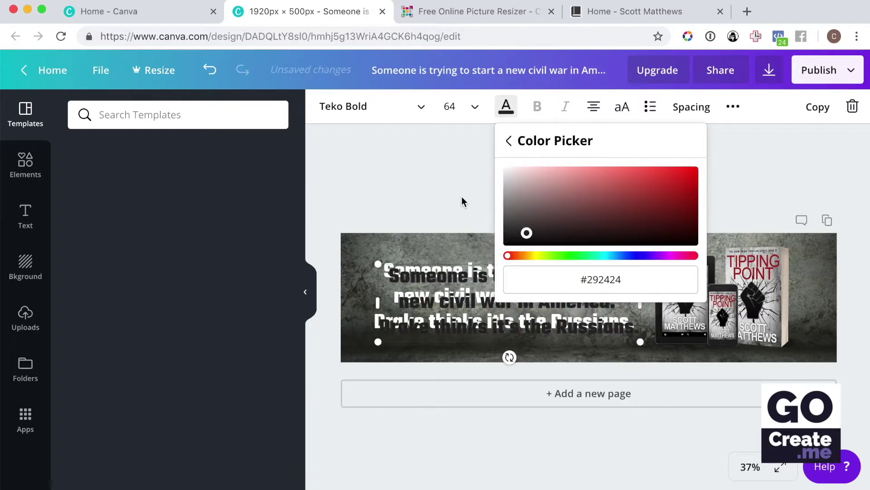
pyautogui.moveTo(527, 233); pyautogui.dragTo(515, 225)
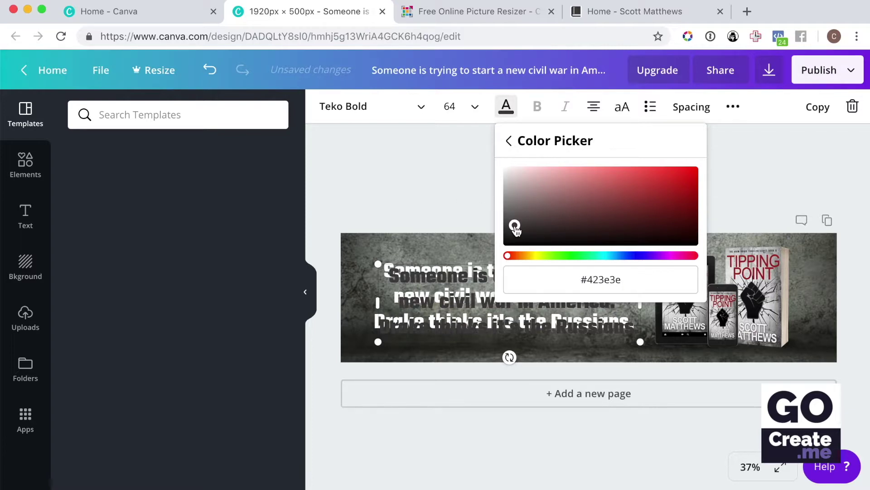
pyautogui.click(450, 213)
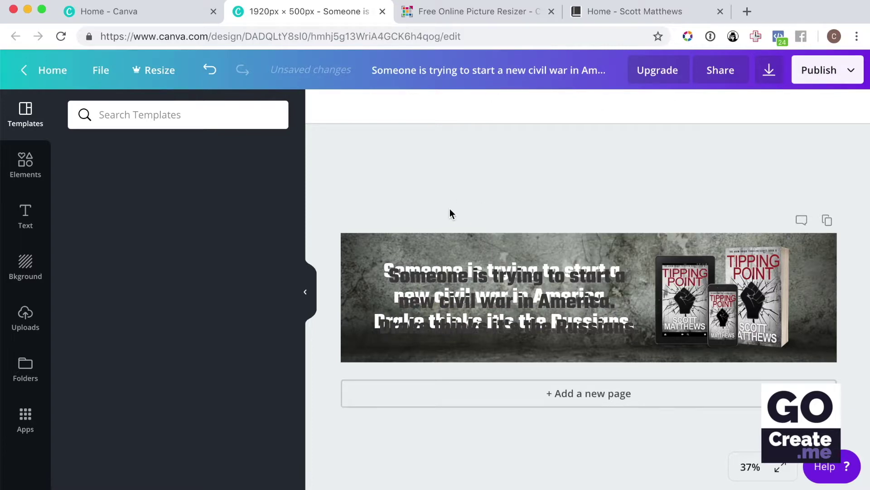
# Move the dark tagline copy almost exactly over the white one, offset slightly down and to the right.
pyautogui.click(546, 277)
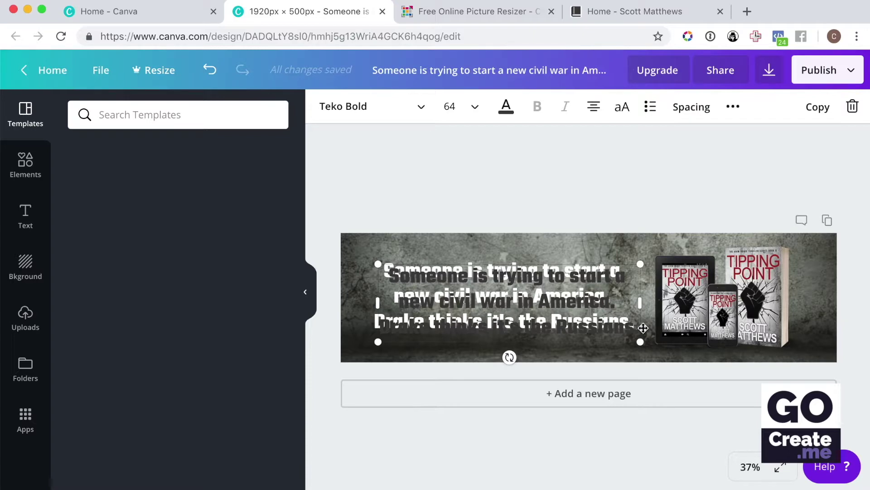
pyautogui.moveTo(643, 328); pyautogui.dragTo(642, 329)
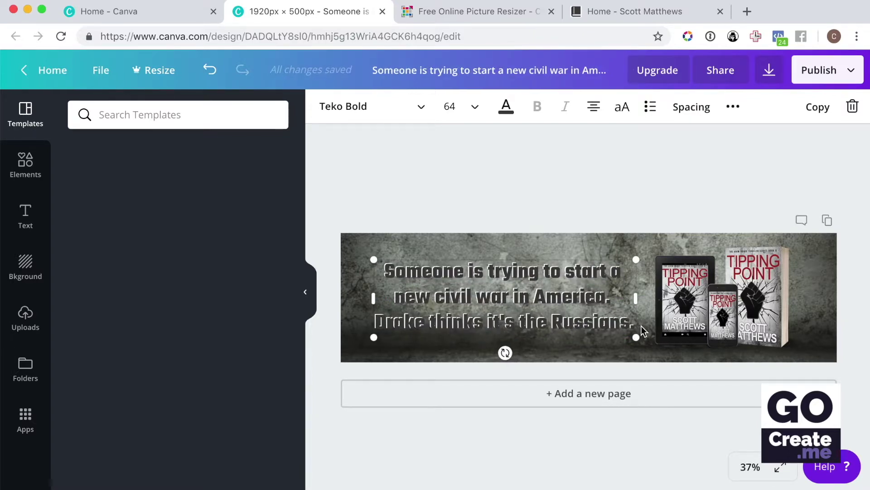
pyautogui.moveTo(642, 330); pyautogui.dragTo(641, 326)
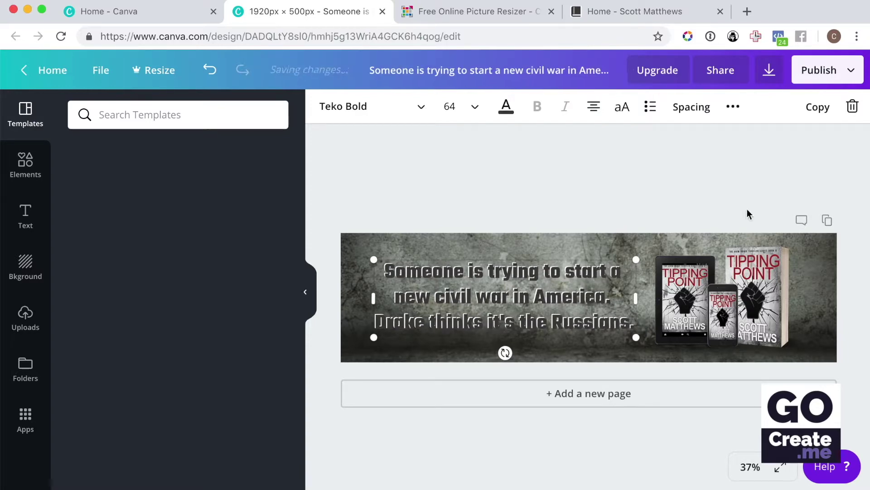
# Send the dark tagline copy backward behind the white text as a drop shadow.
pyautogui.click(733, 107)
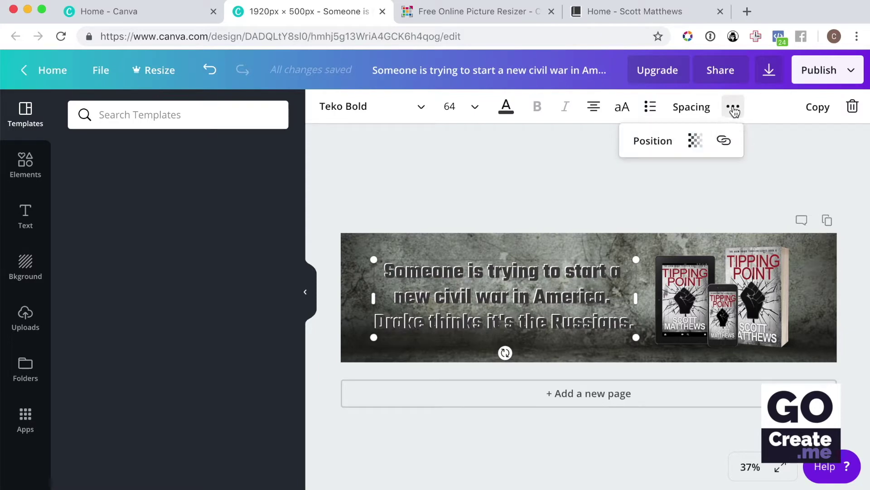
pyautogui.click(653, 141)
pyautogui.click(627, 210)
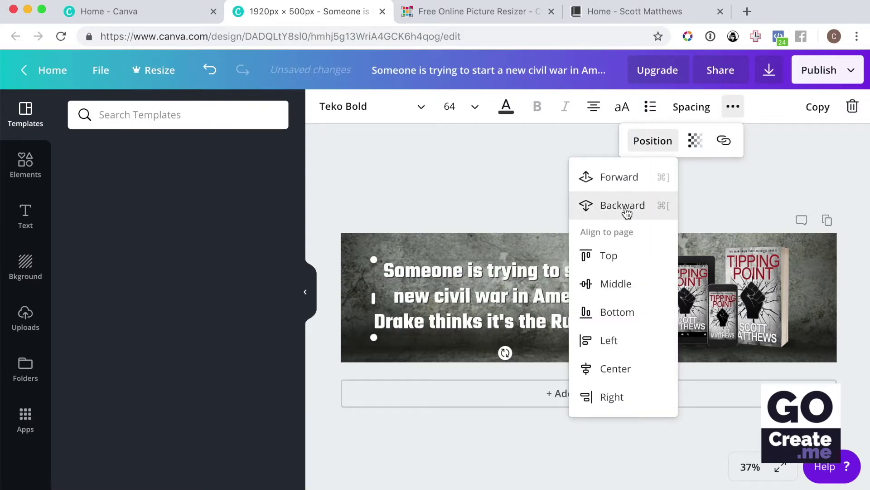
pyautogui.click(513, 188)
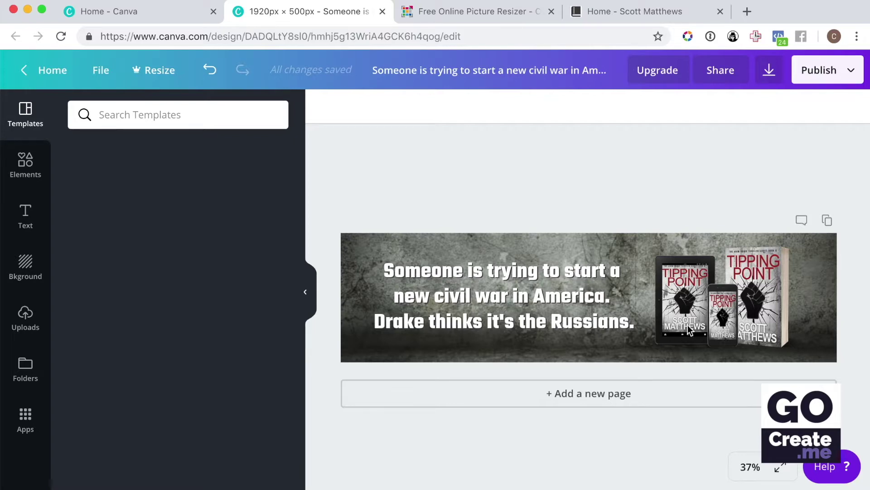
# Try the Festive, Solar, Peony, Greyscale, Street and Afterglow filters on the book mockup, returning to None.
pyautogui.click(697, 301)
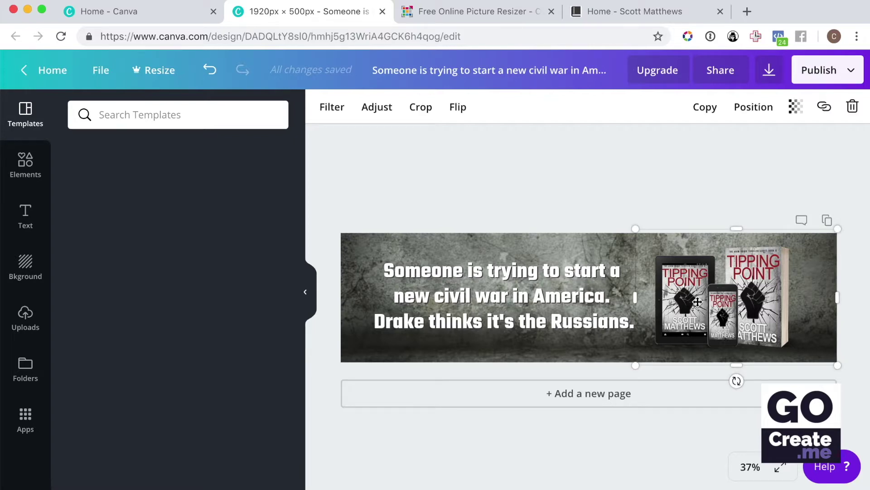
pyautogui.click(337, 107)
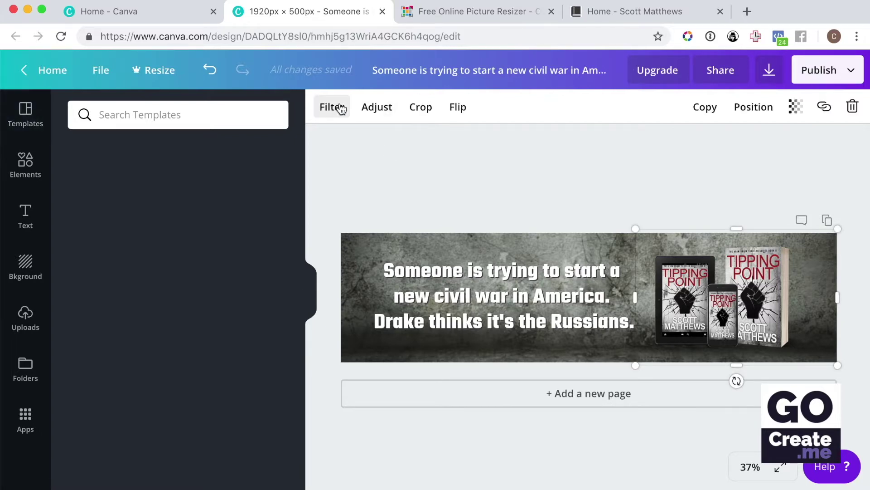
pyautogui.click(206, 157)
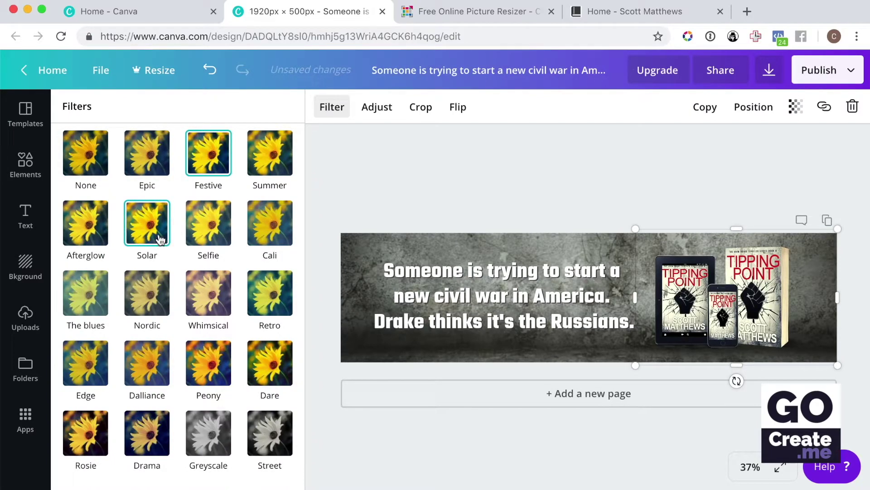
pyautogui.click(147, 236)
pyautogui.click(208, 362)
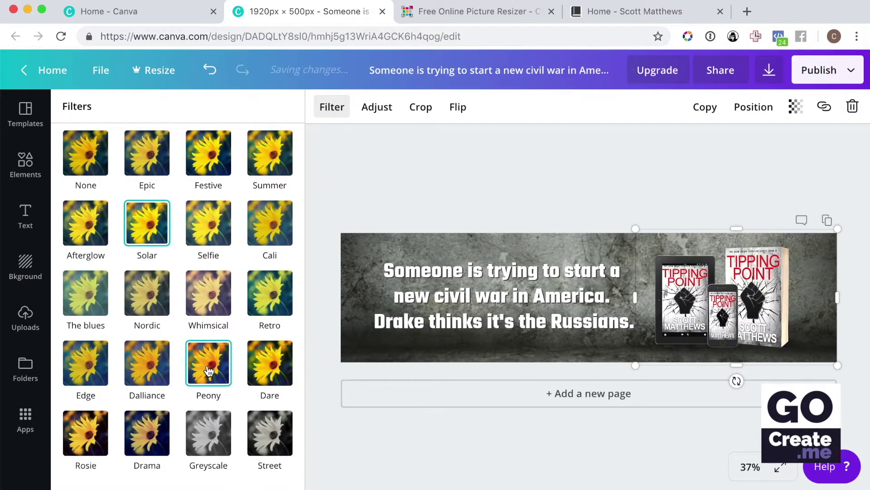
pyautogui.click(209, 433)
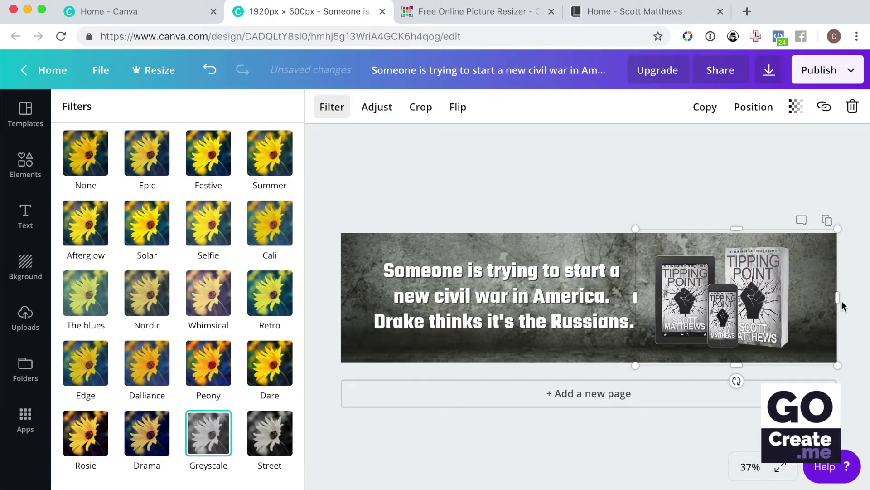
pyautogui.click(257, 437)
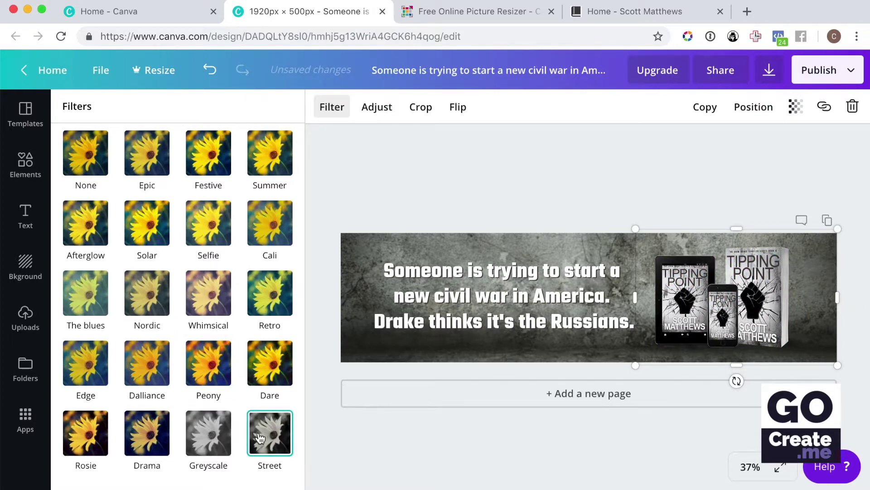
pyautogui.click(84, 228)
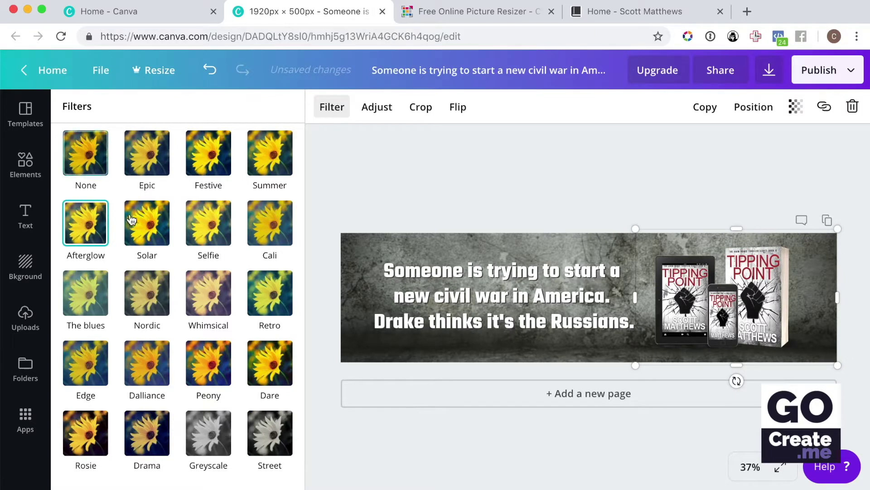
pyautogui.click(82, 153)
pyautogui.click(82, 221)
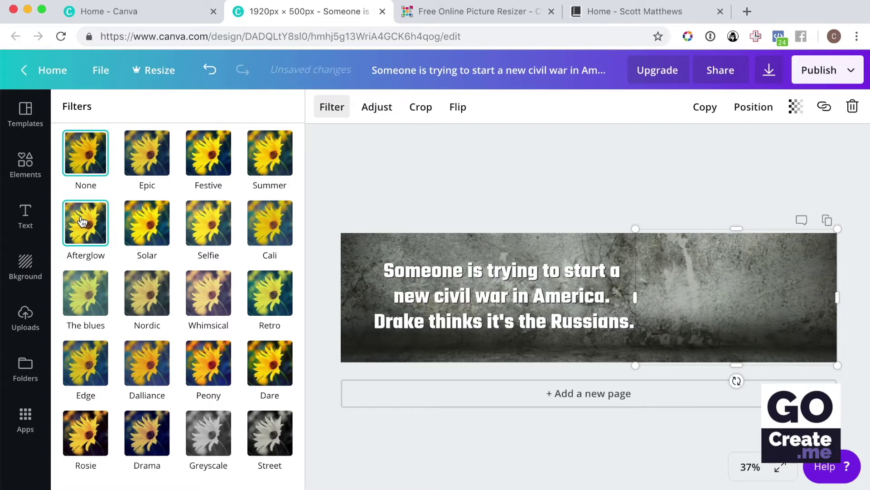
pyautogui.click(87, 159)
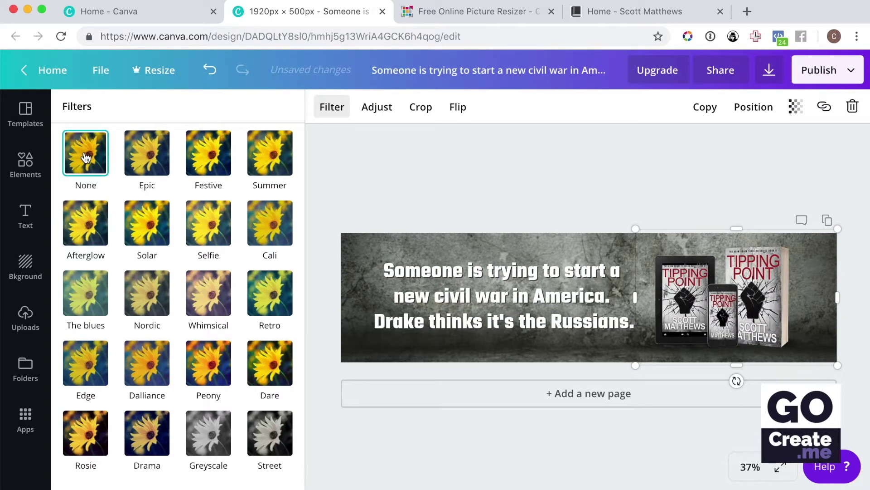
# Try the The blues, Edge and Solar filters on the book mockup, then reset the filter to None.
pyautogui.click(91, 296)
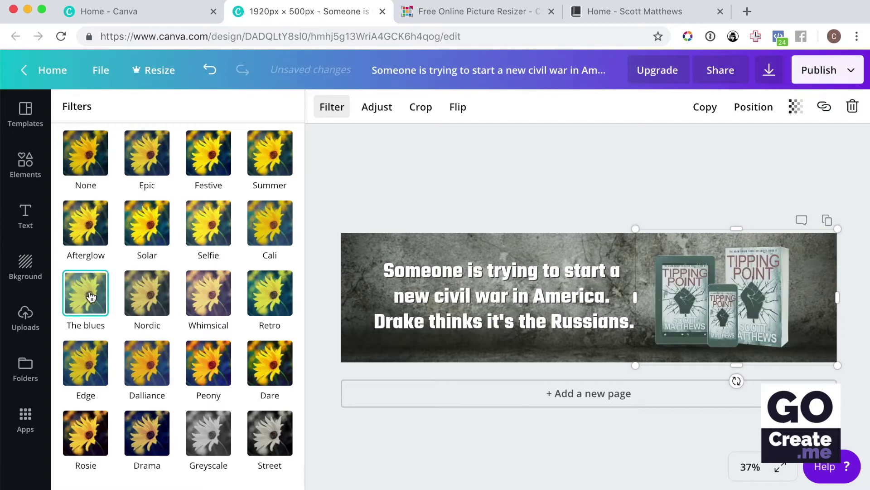
pyautogui.click(83, 363)
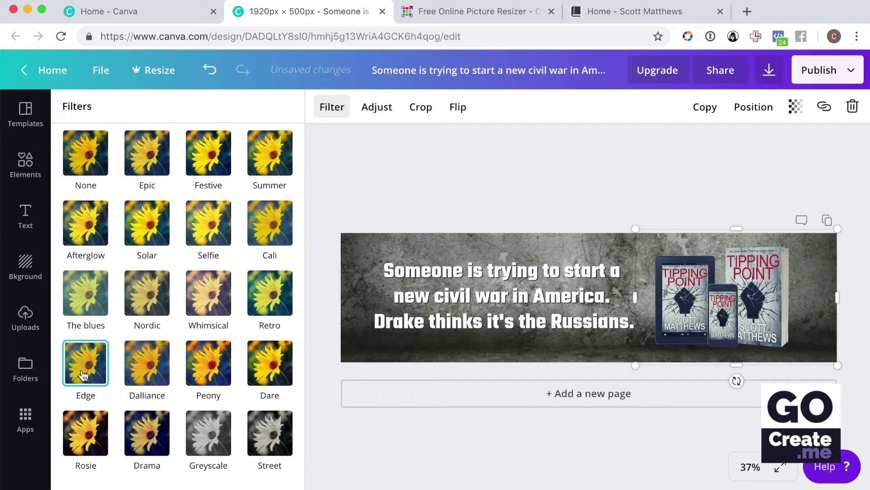
pyautogui.click(150, 225)
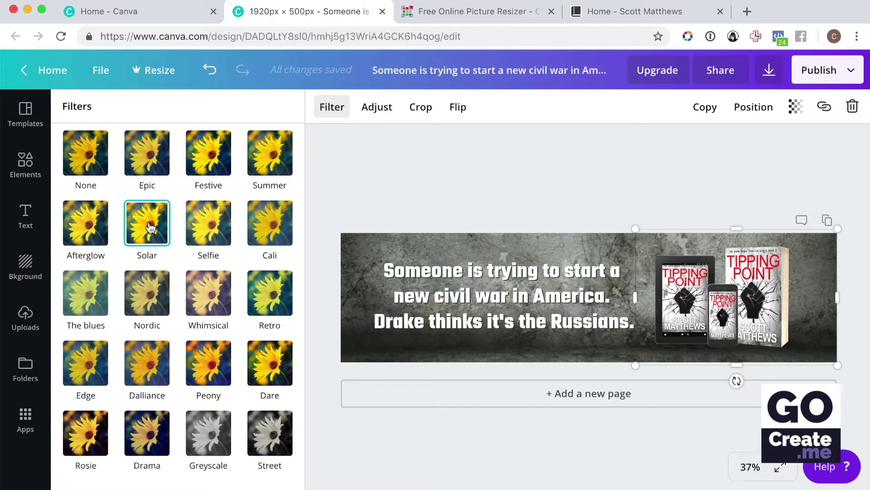
pyautogui.click(93, 154)
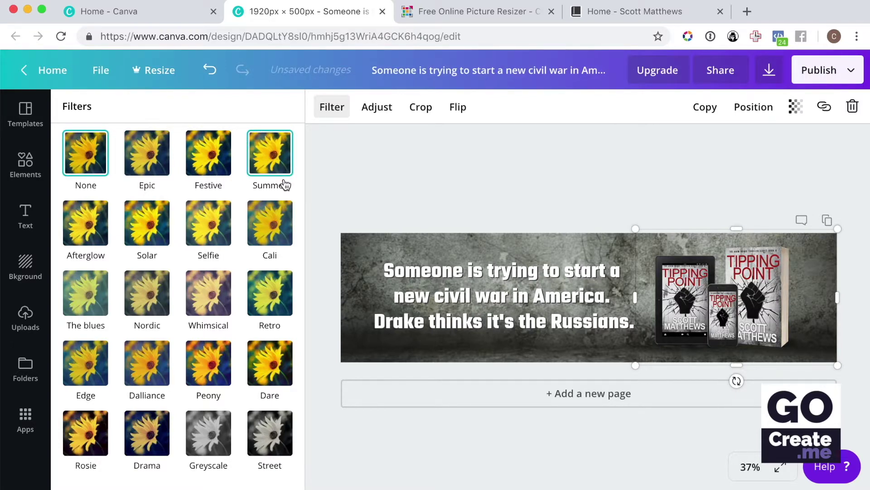
# Adjust the book mockup's saturation to 47 and its contrast to -21.
pyautogui.click(383, 113)
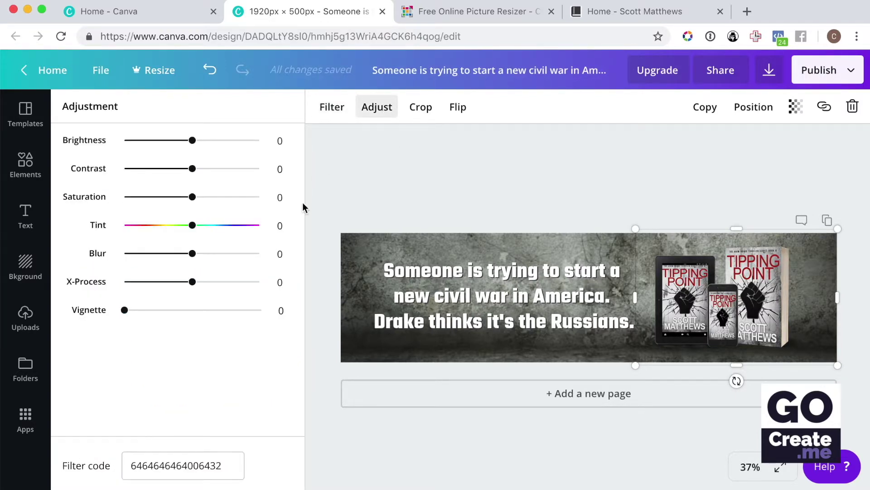
pyautogui.moveTo(192, 197); pyautogui.dragTo(225, 204)
pyautogui.moveTo(192, 169); pyautogui.dragTo(179, 170)
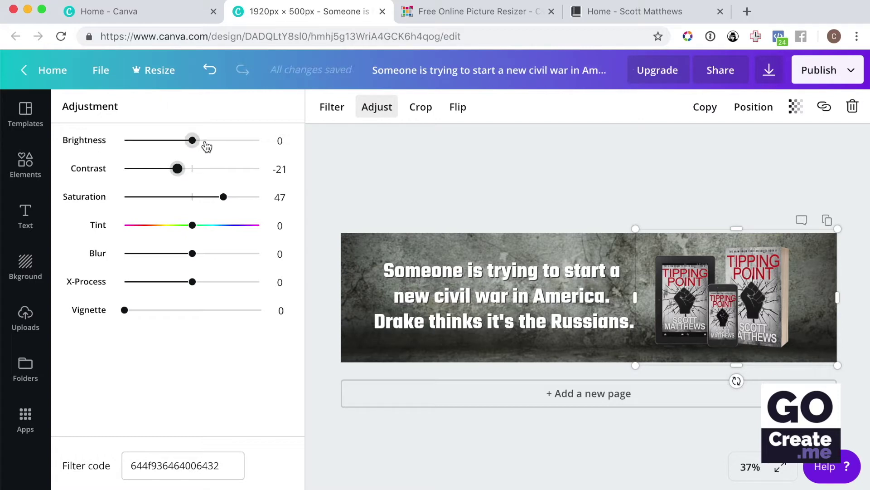
# Set the book mockup's brightness to 28 and the concrete background's brightness to -13.
pyautogui.moveTo(204, 143); pyautogui.dragTo(212, 143)
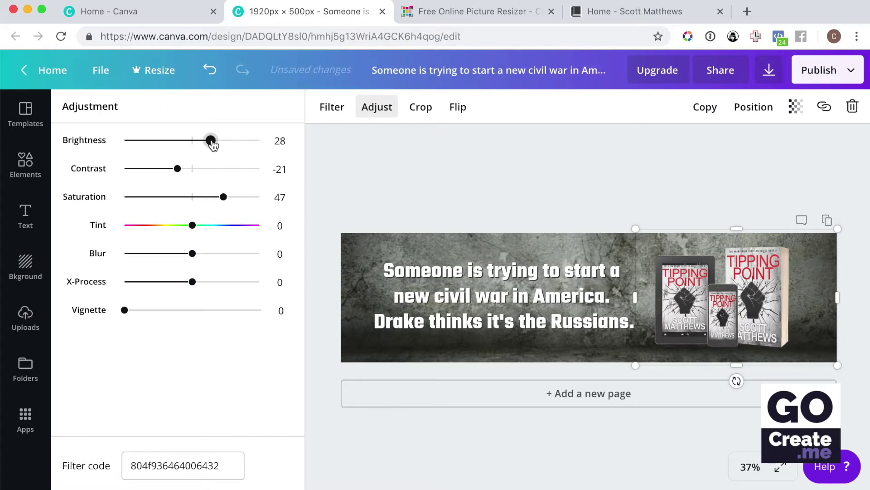
pyautogui.click(183, 141)
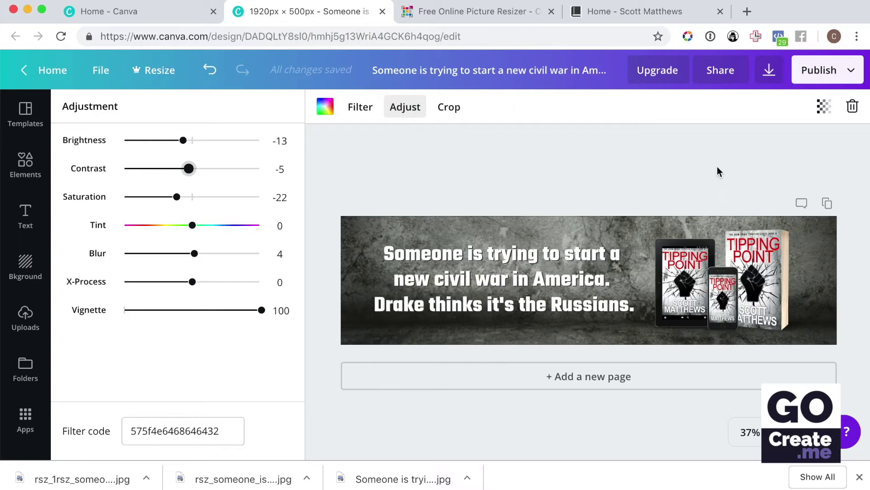
# Download the finished slide as a JPG and dismiss the Canva for Work offer.
pyautogui.click(769, 70)
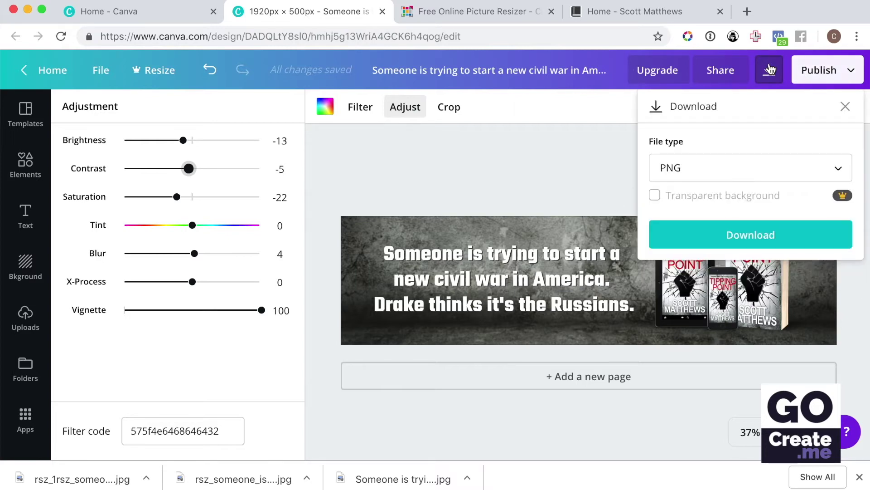
pyautogui.click(696, 174)
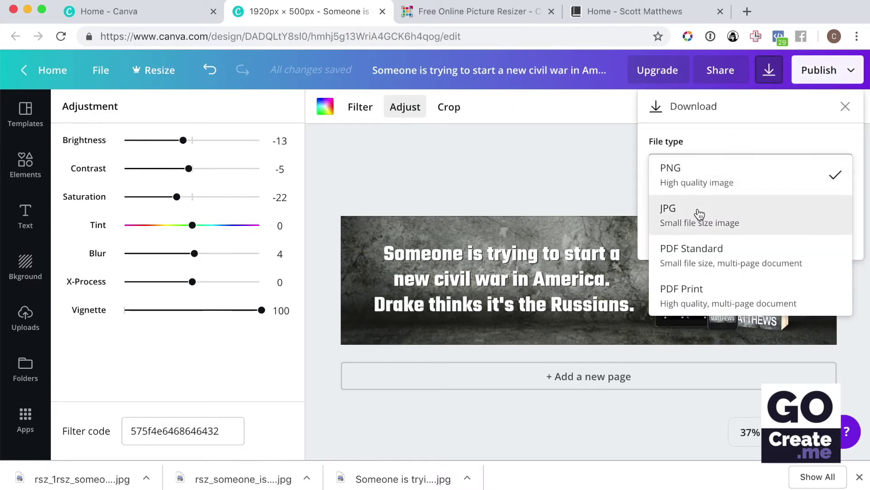
pyautogui.click(764, 221)
pyautogui.click(735, 217)
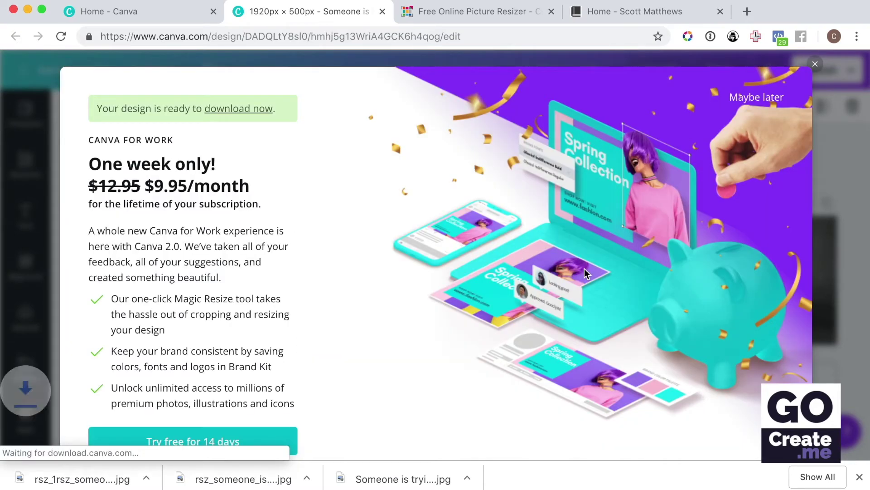
pyautogui.click(815, 64)
# Switch to PicResize and load the newly downloaded "(1).jpg" slide from the Desktop for editing.
pyautogui.click(476, 12)
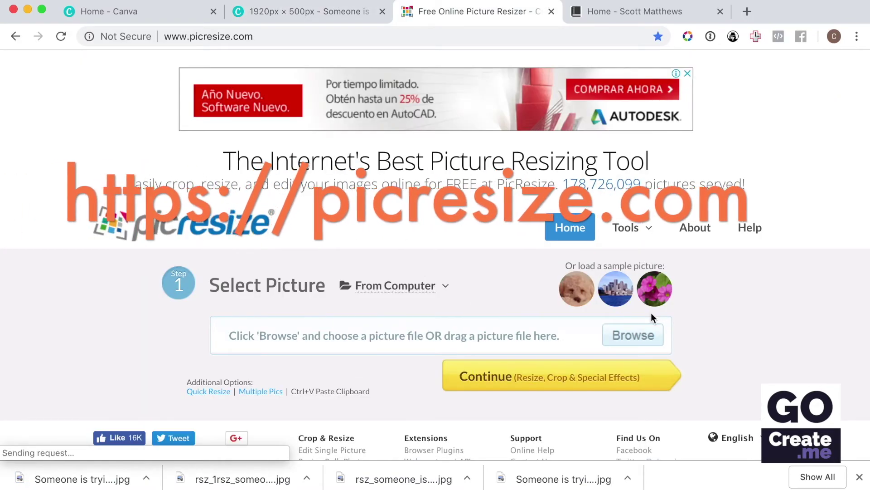
pyautogui.click(633, 335)
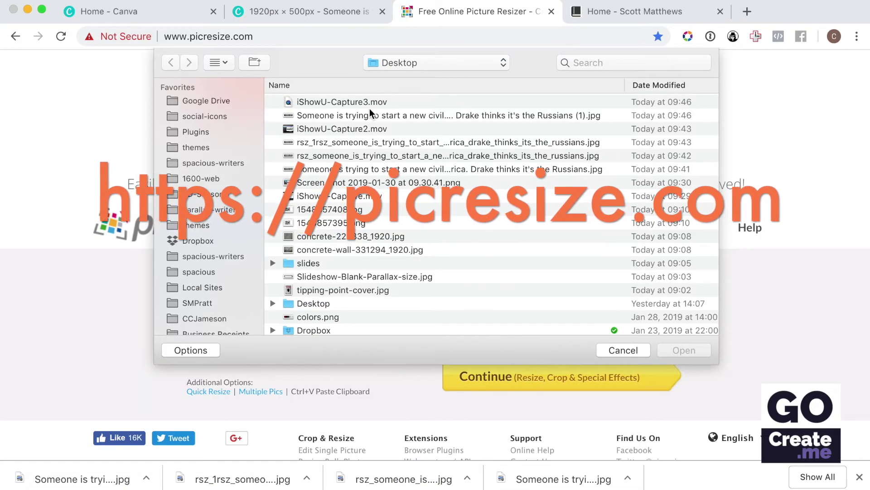
pyautogui.click(374, 116)
pyautogui.click(686, 348)
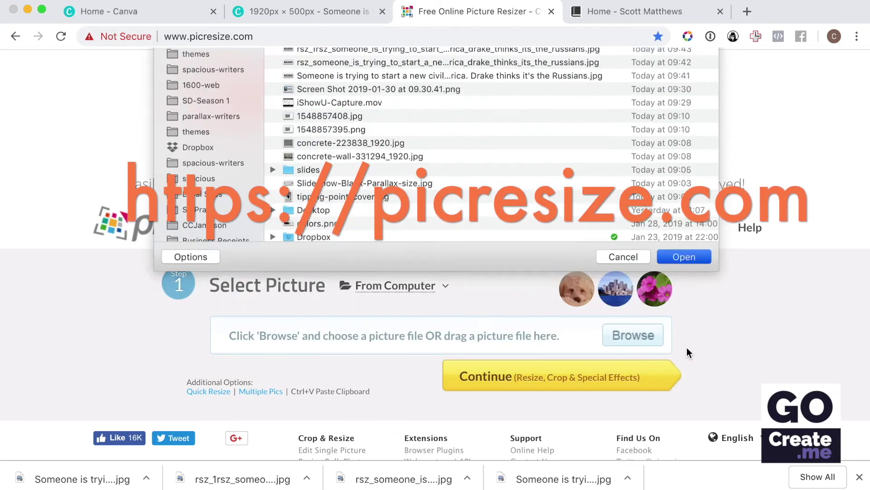
pyautogui.click(546, 384)
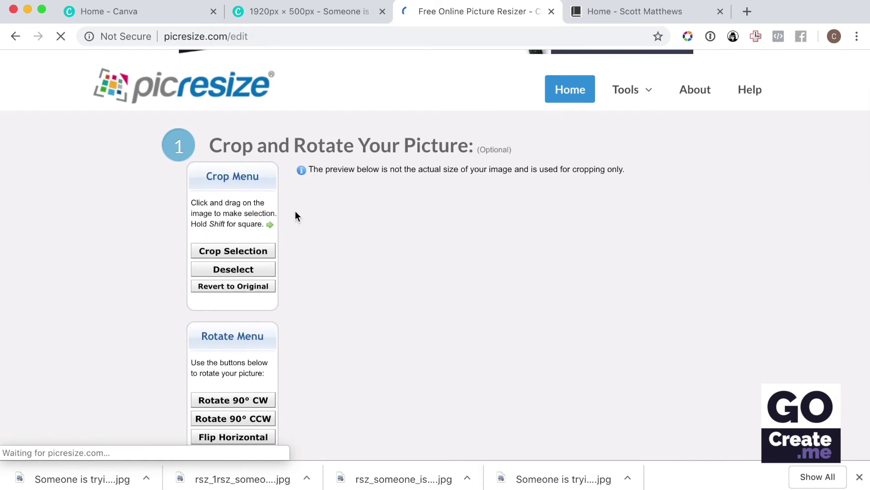
# Process the picture with its size set to No change and the JPG quality set to Good.
pyautogui.scroll(-7, 467, 265)
pyautogui.click(407, 216)
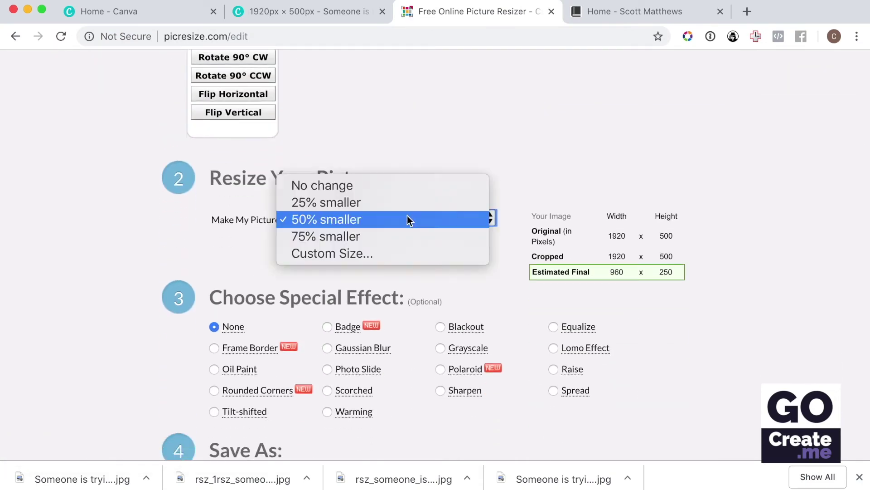
pyautogui.click(387, 189)
pyautogui.scroll(-5, 430, 255)
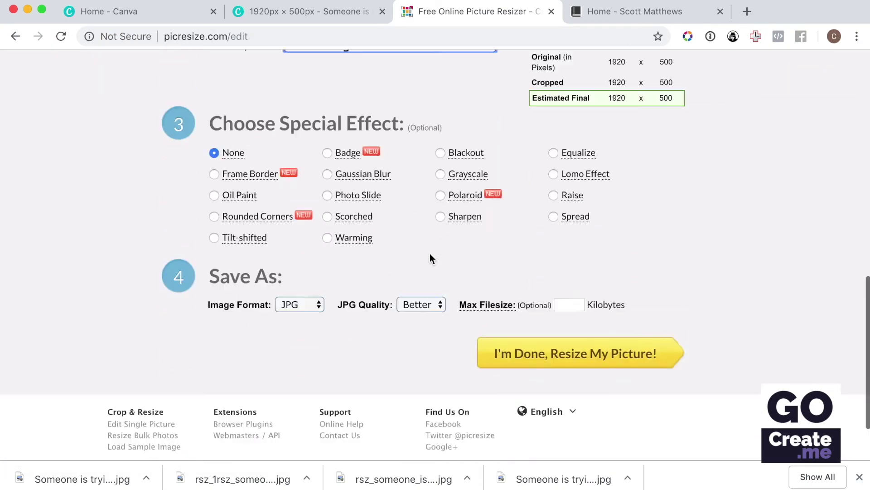
pyautogui.click(428, 264)
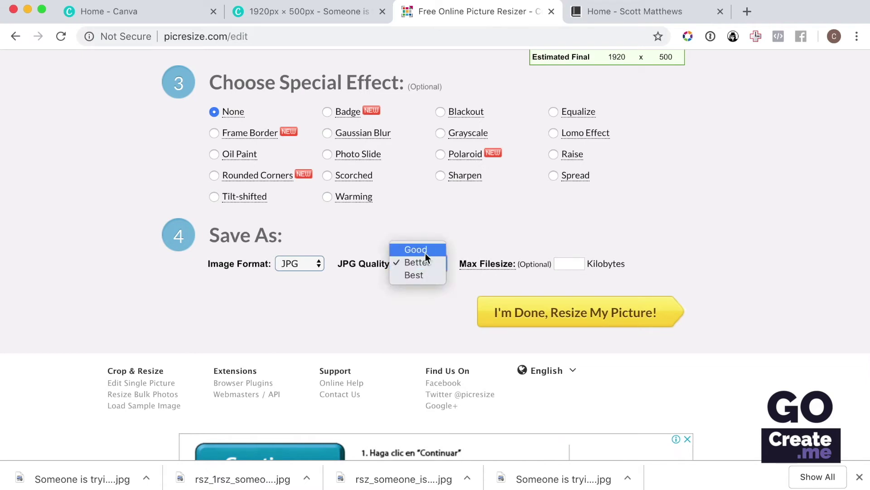
pyautogui.click(426, 253)
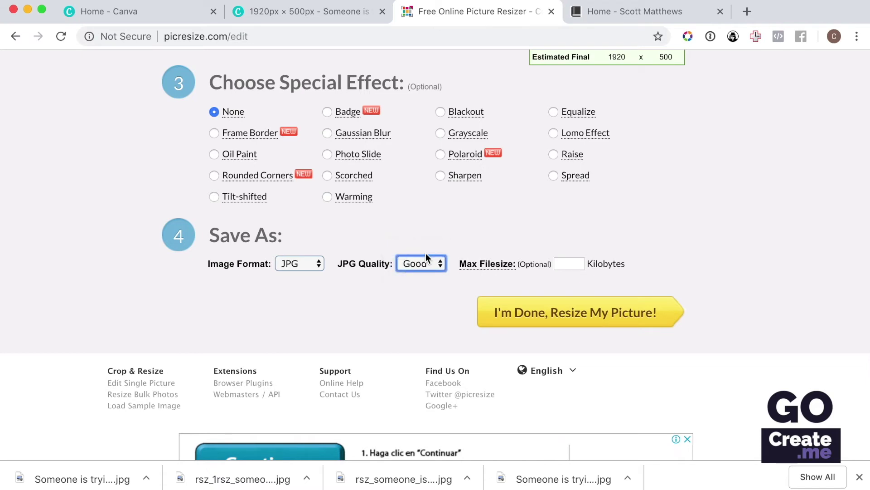
pyautogui.click(556, 318)
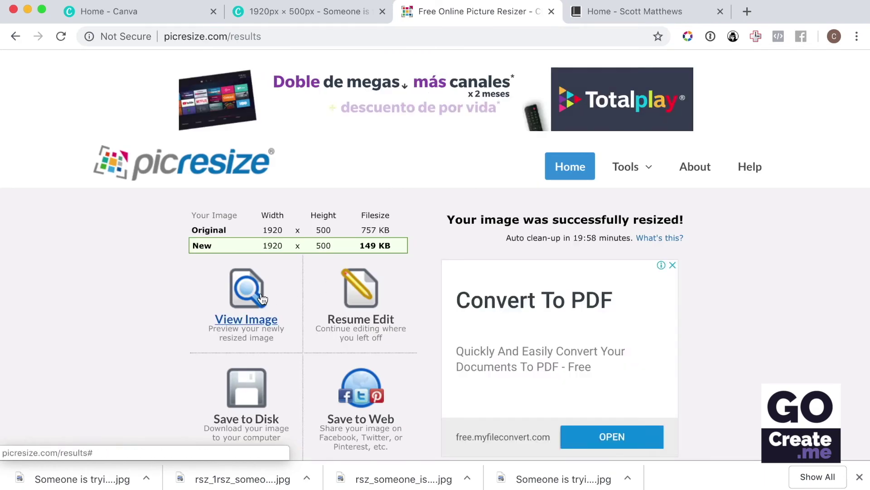
# Preview the compressed slide across its full width and save the image to disk.
pyautogui.click(262, 299)
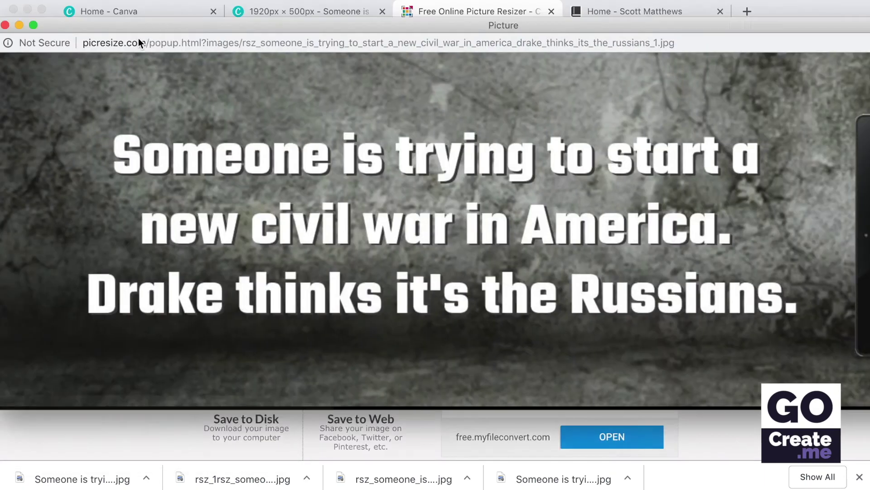
pyautogui.moveTo(137, 38); pyautogui.dragTo(136, 64)
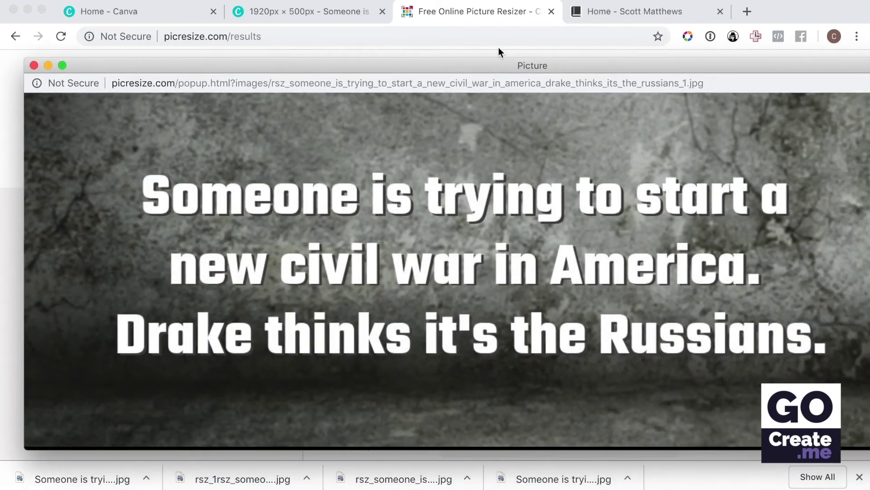
pyautogui.moveTo(634, 66); pyautogui.dragTo(85, 48)
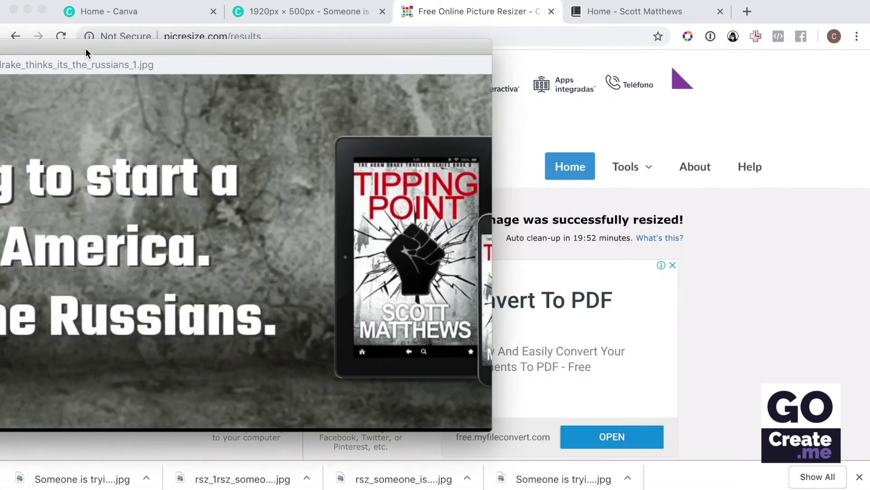
pyautogui.hscroll(10, 334, 155)
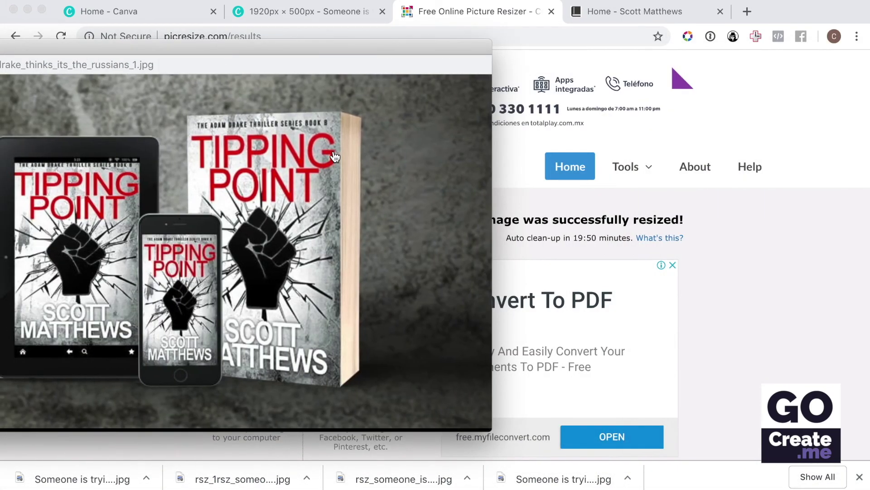
pyautogui.doubleClick(251, 44)
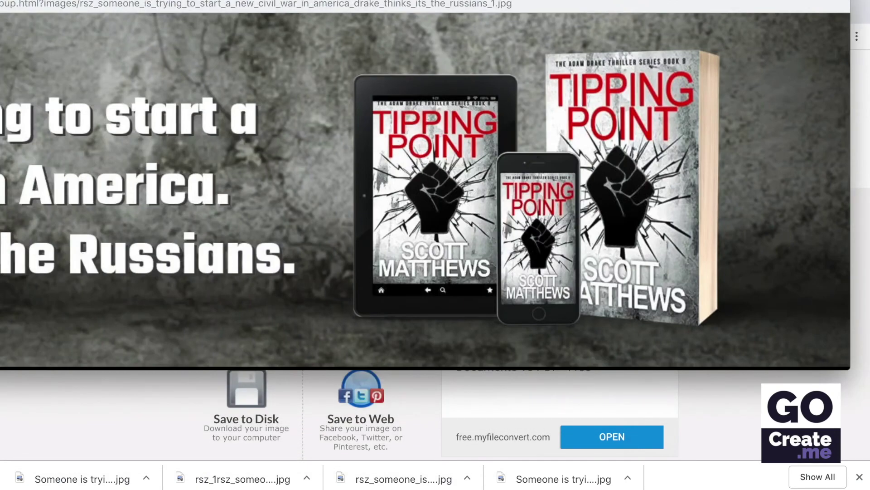
pyautogui.press('super+m')
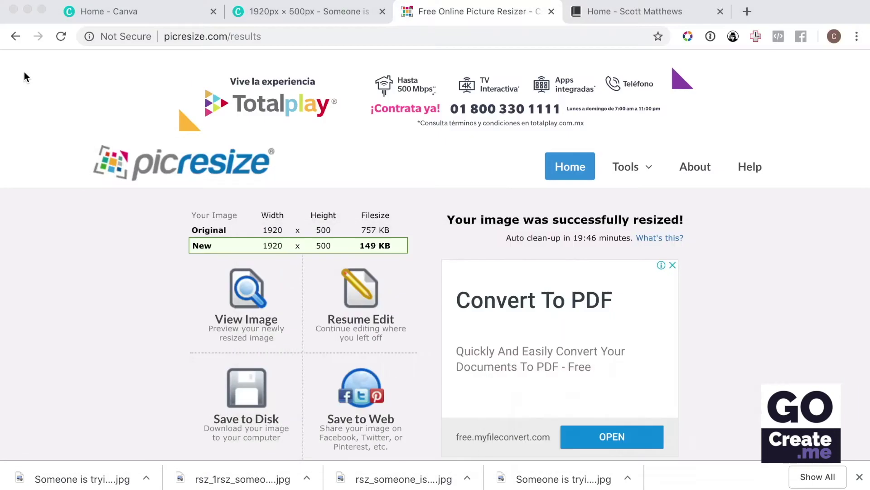
pyautogui.click(265, 398)
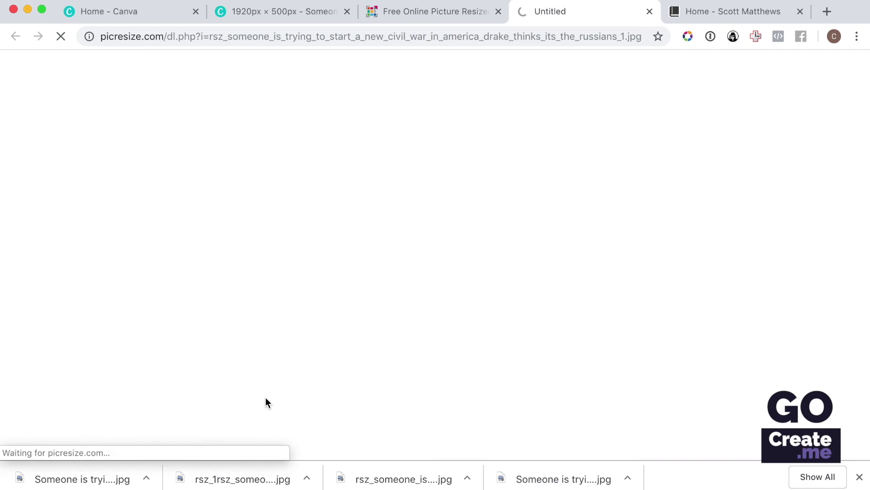